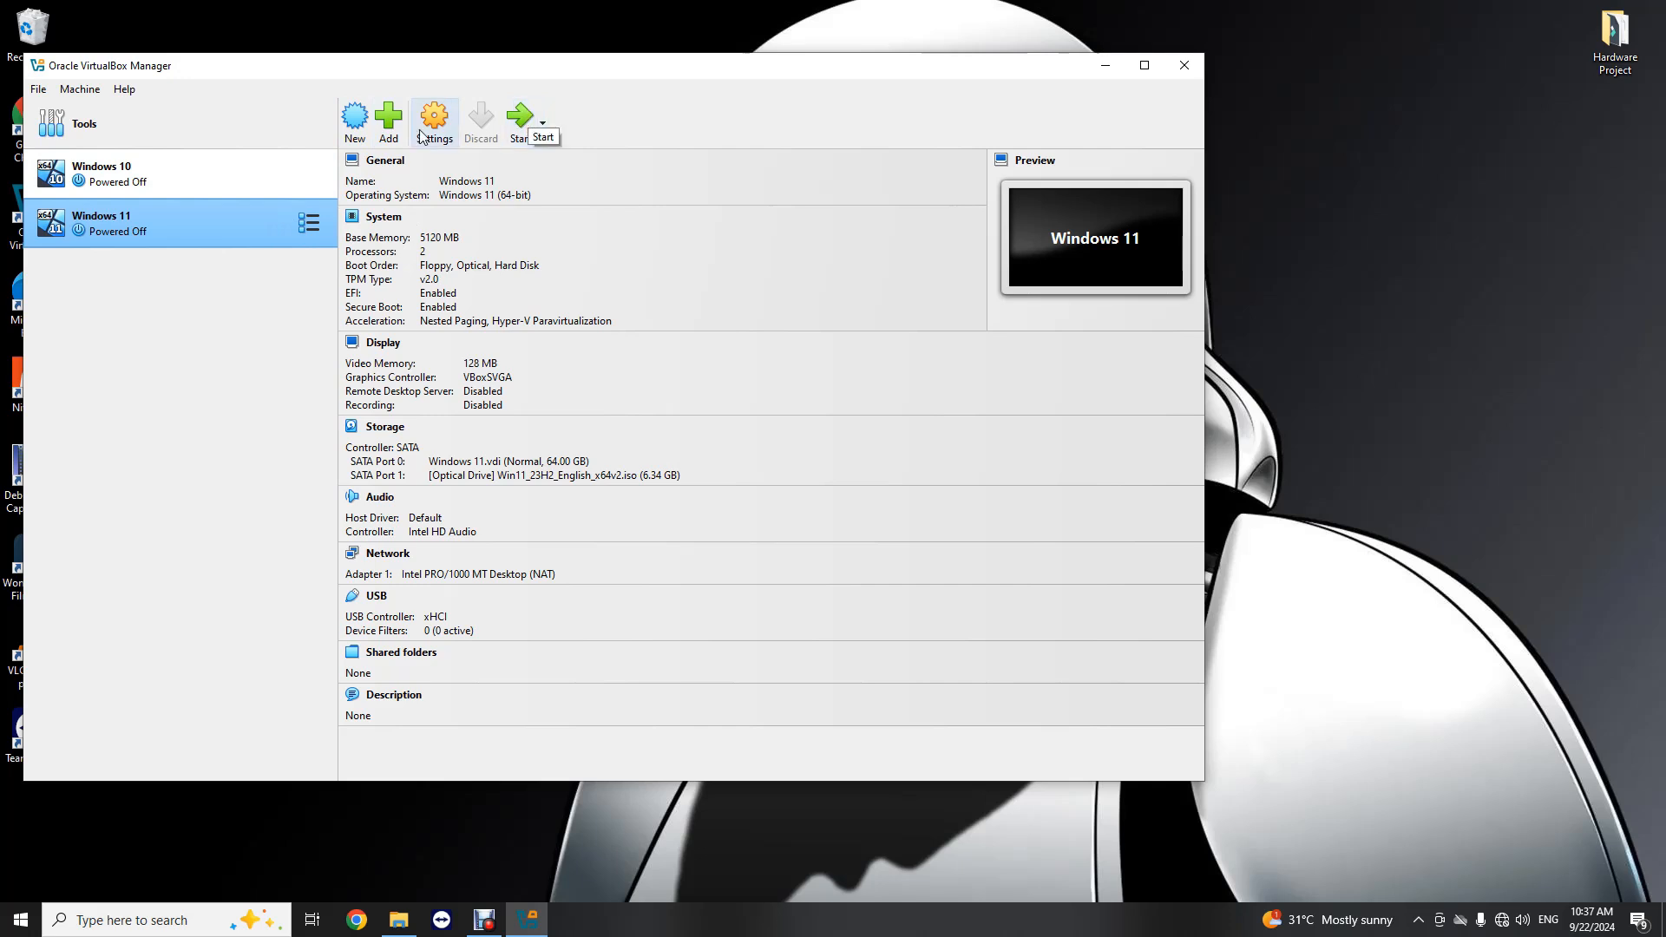
# Step: Start creating a new virtual machine and name it Windows Server
pyautogui.click(352, 117)
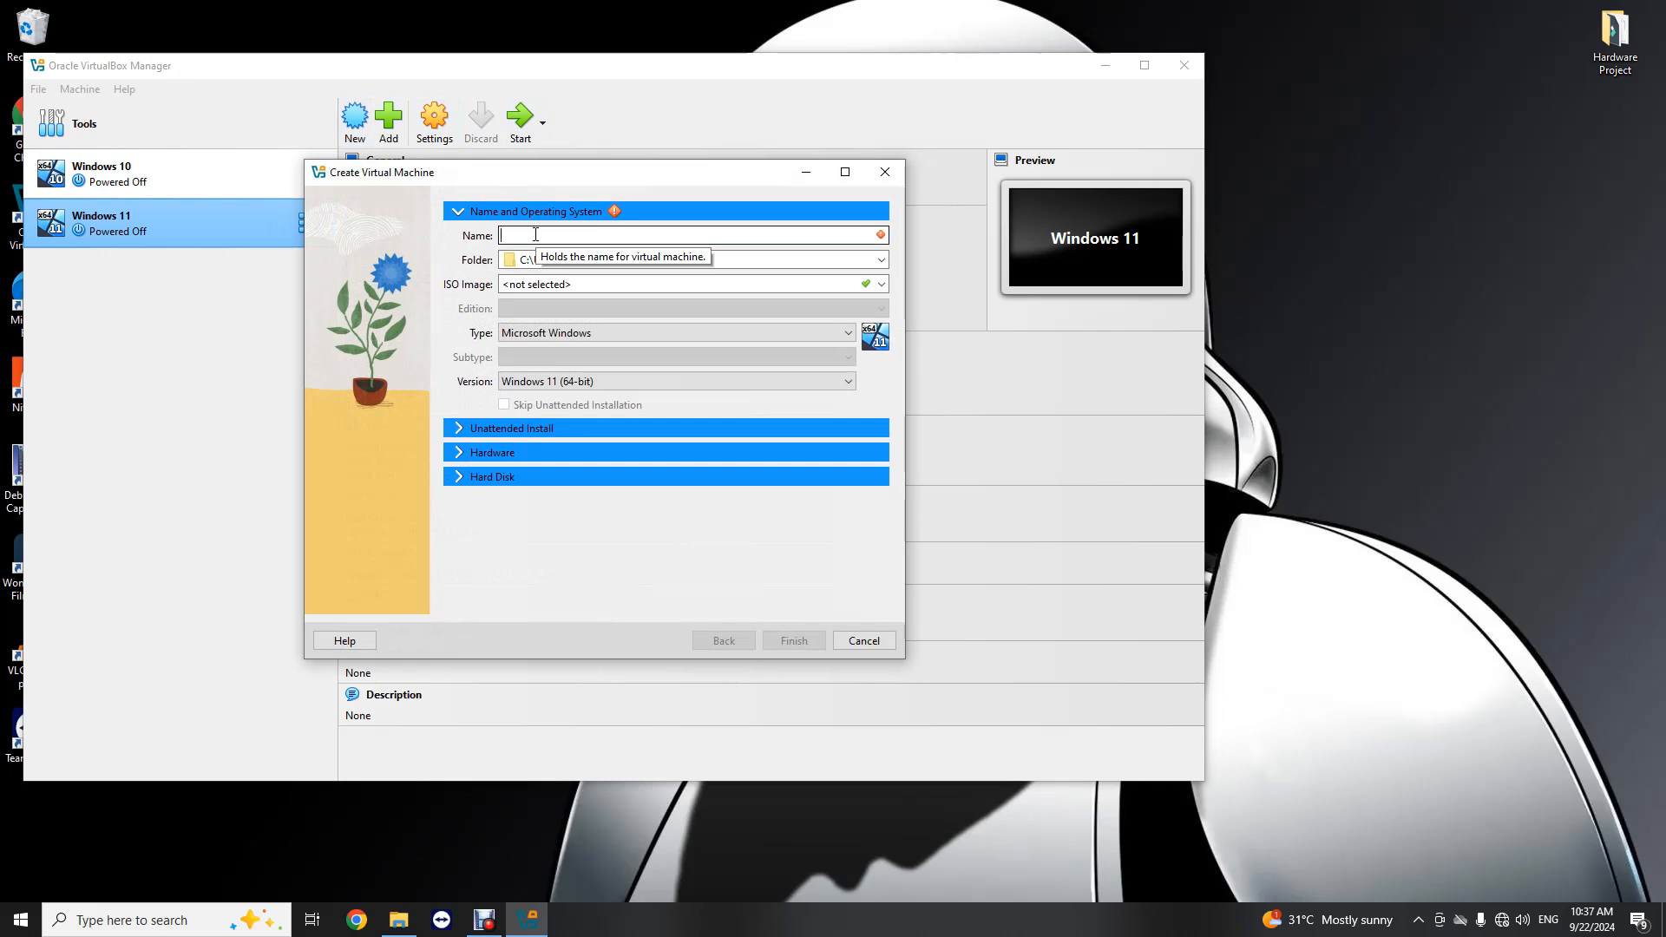
pyautogui.write('Wub')
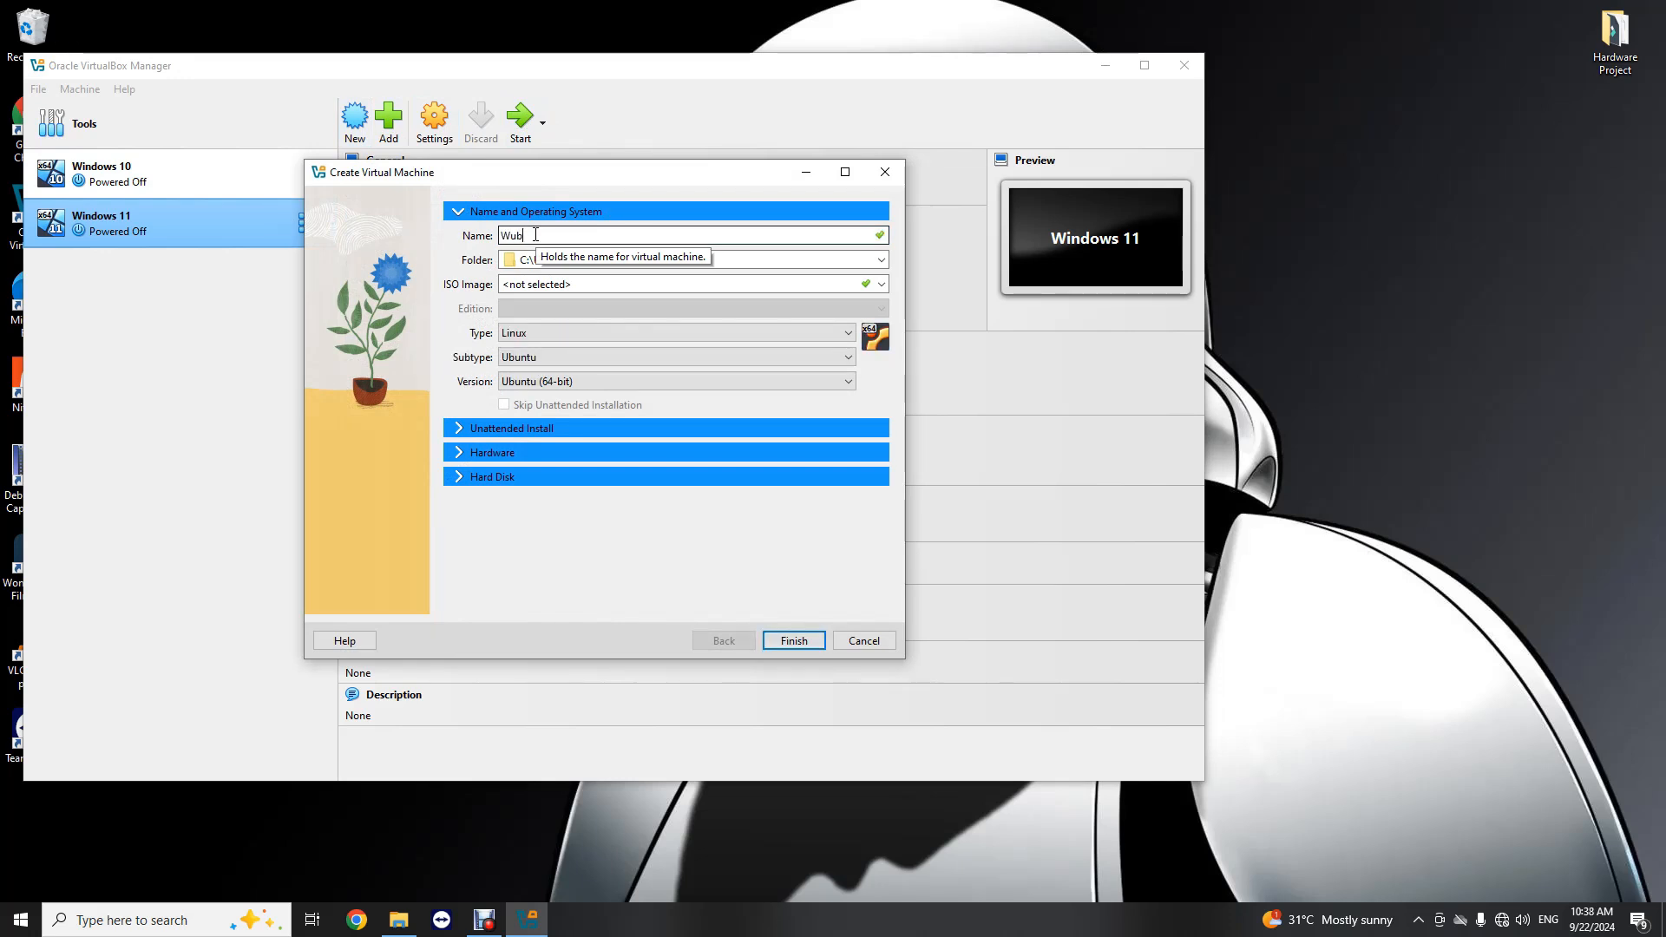
pyautogui.write('in')
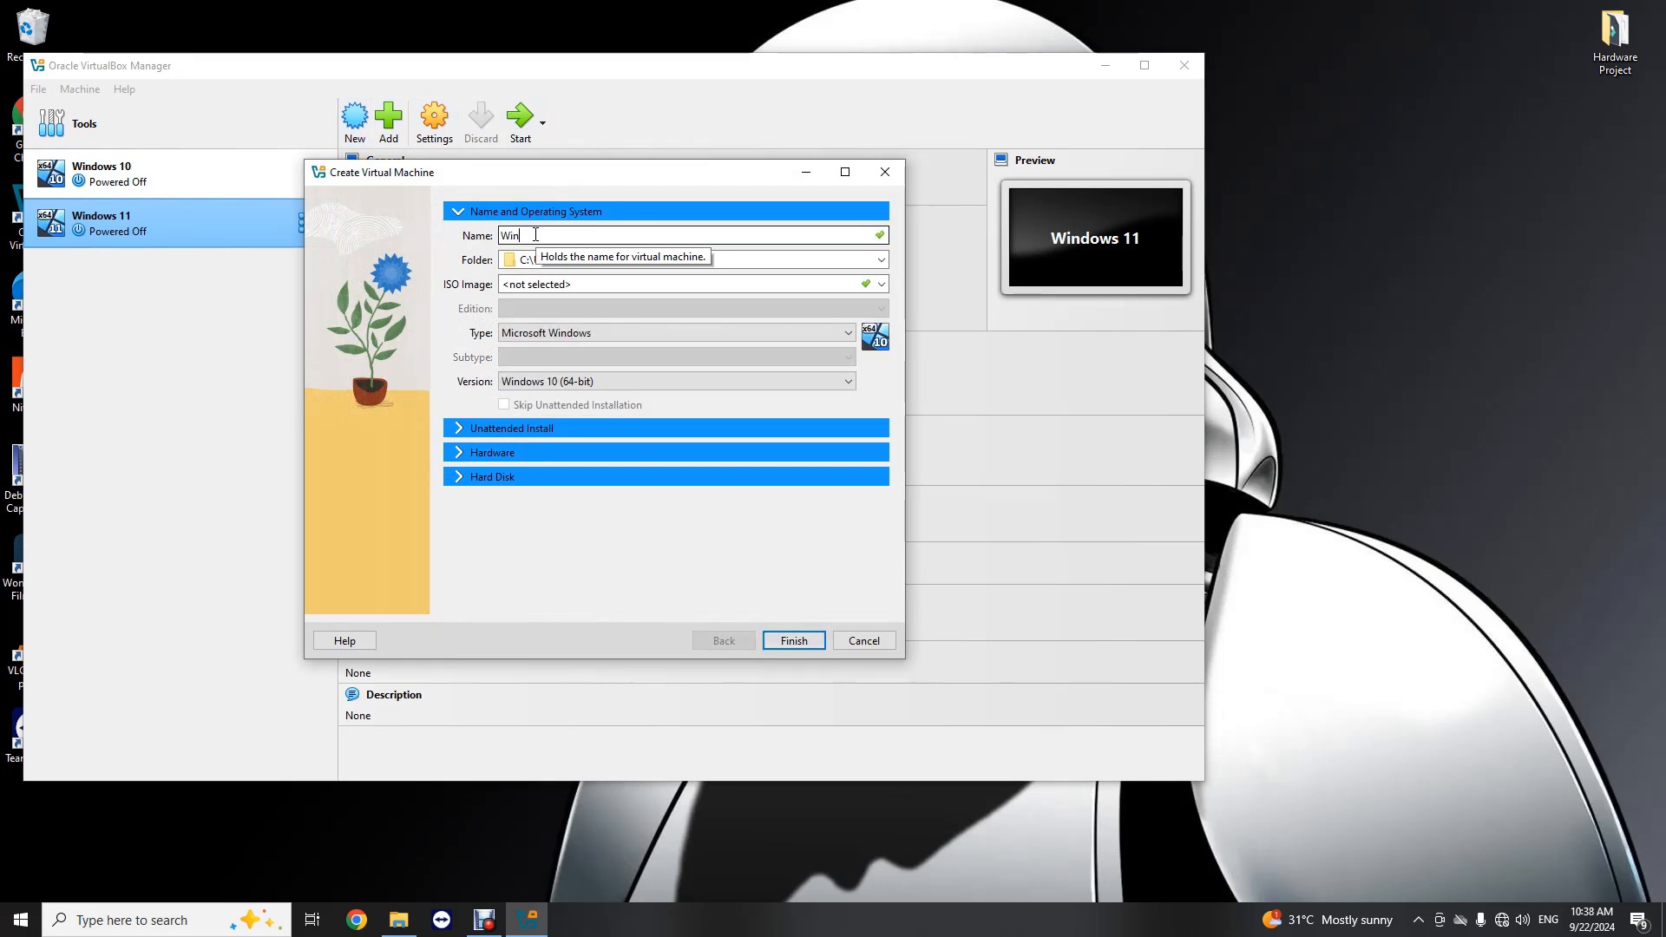
pyautogui.write('dows Server')
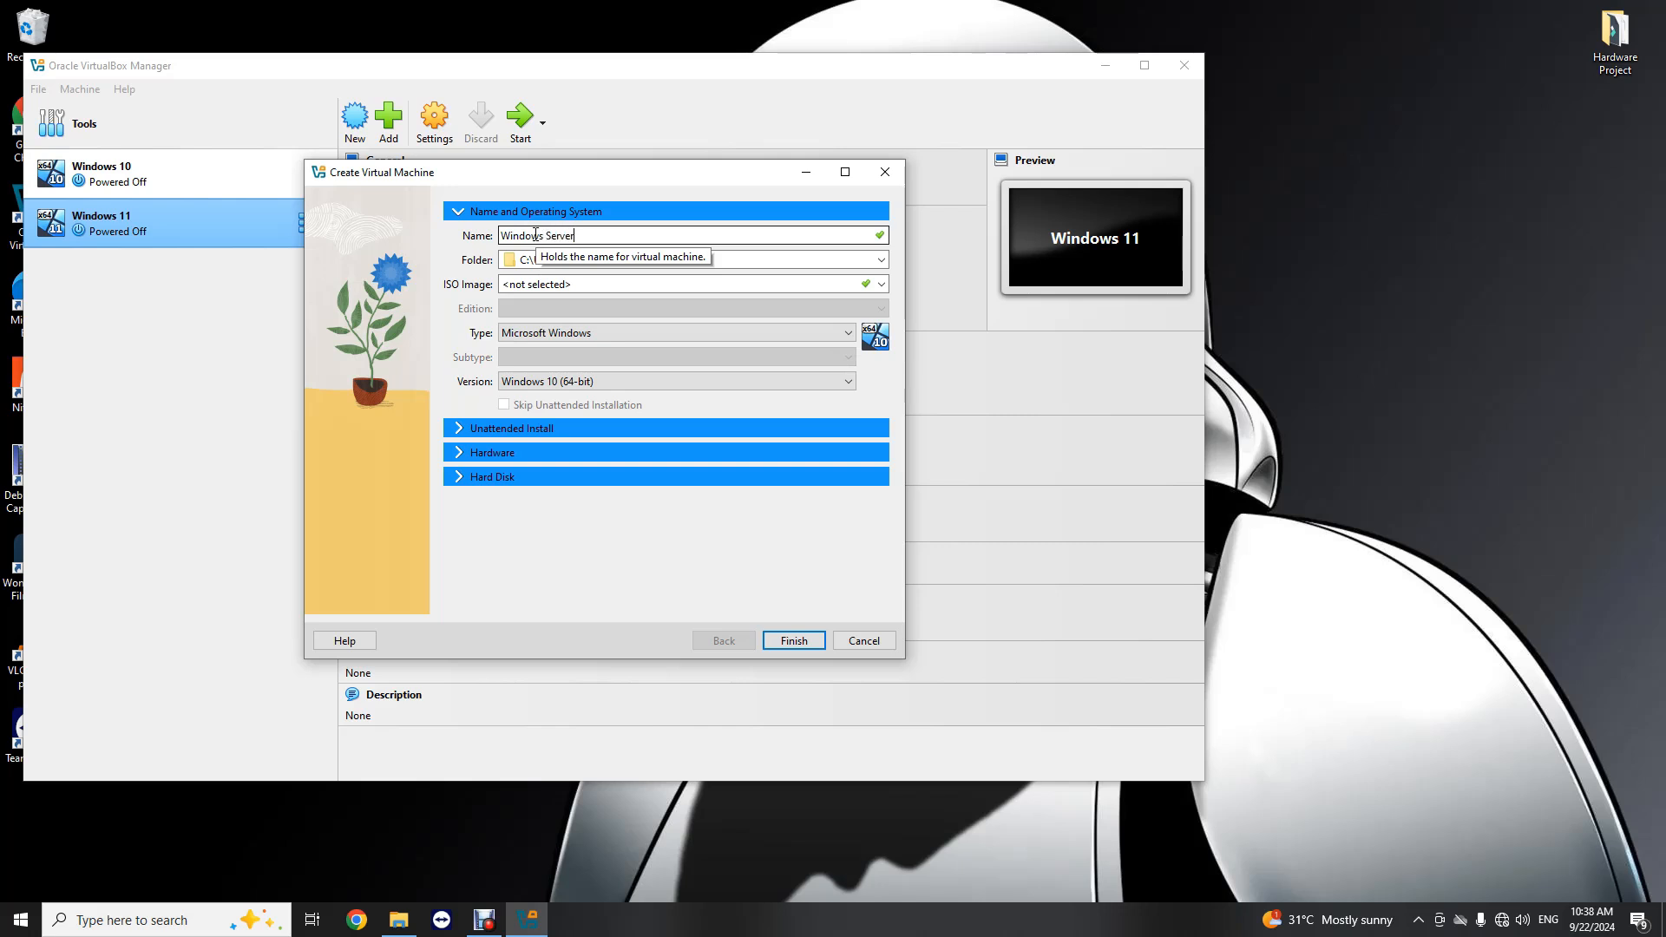
pyautogui.click(600, 284)
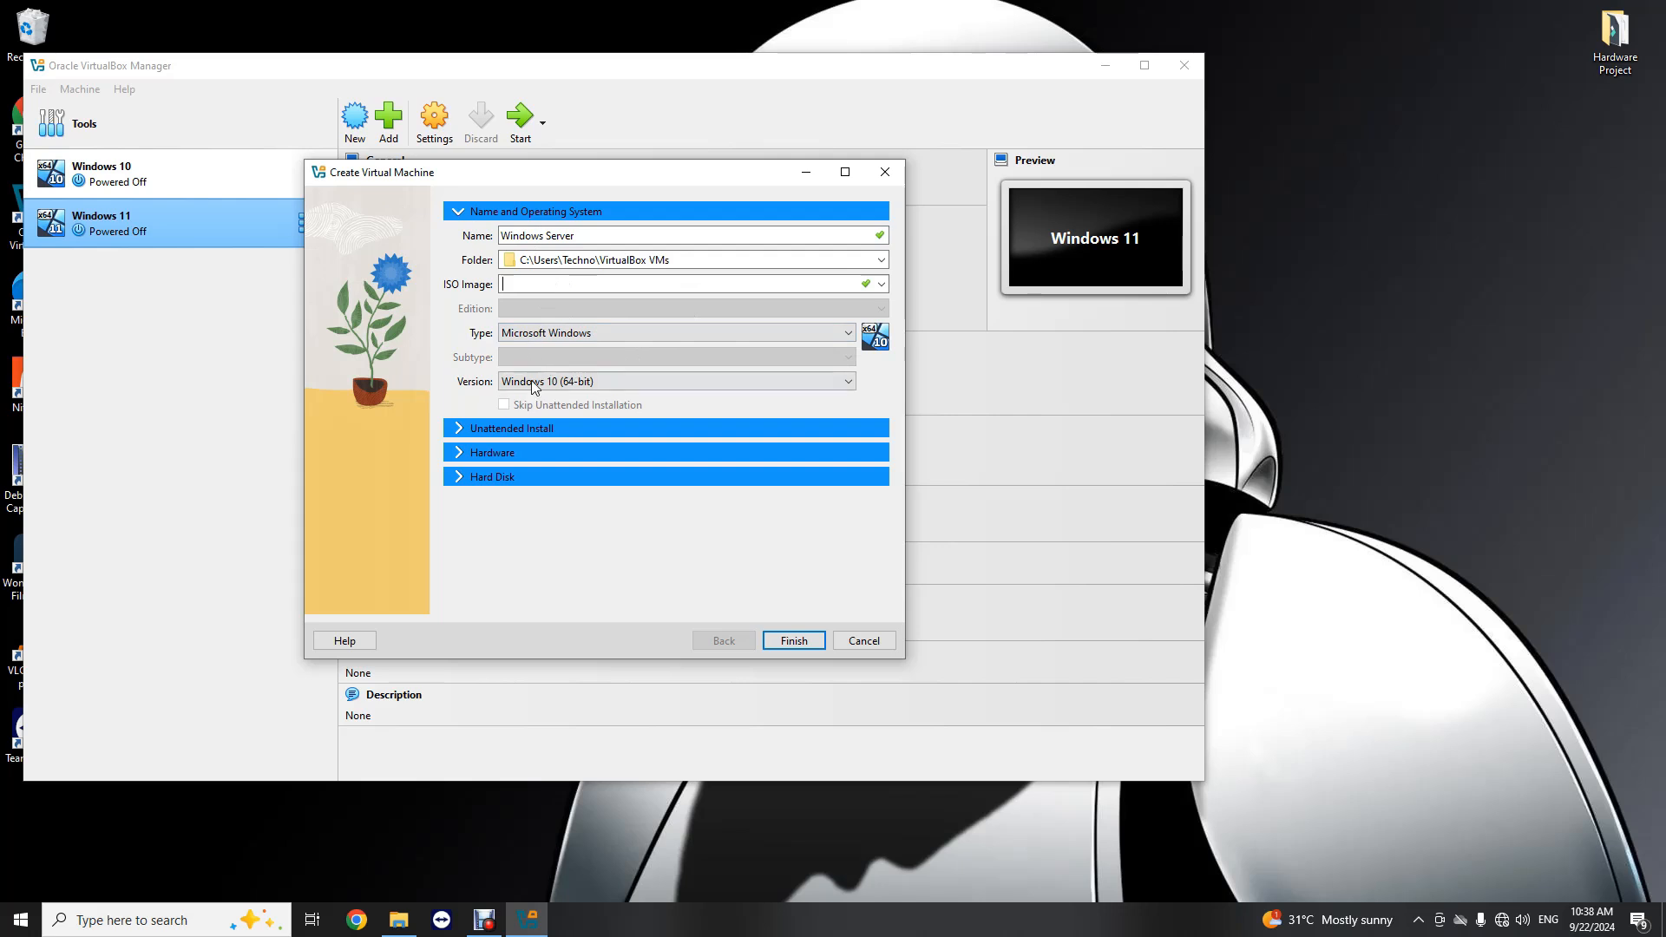
# Step: Set the new machine's operating system type to Microsoft Windows and its version to Windows 2016 (64-bit)
pyautogui.click(597, 332)
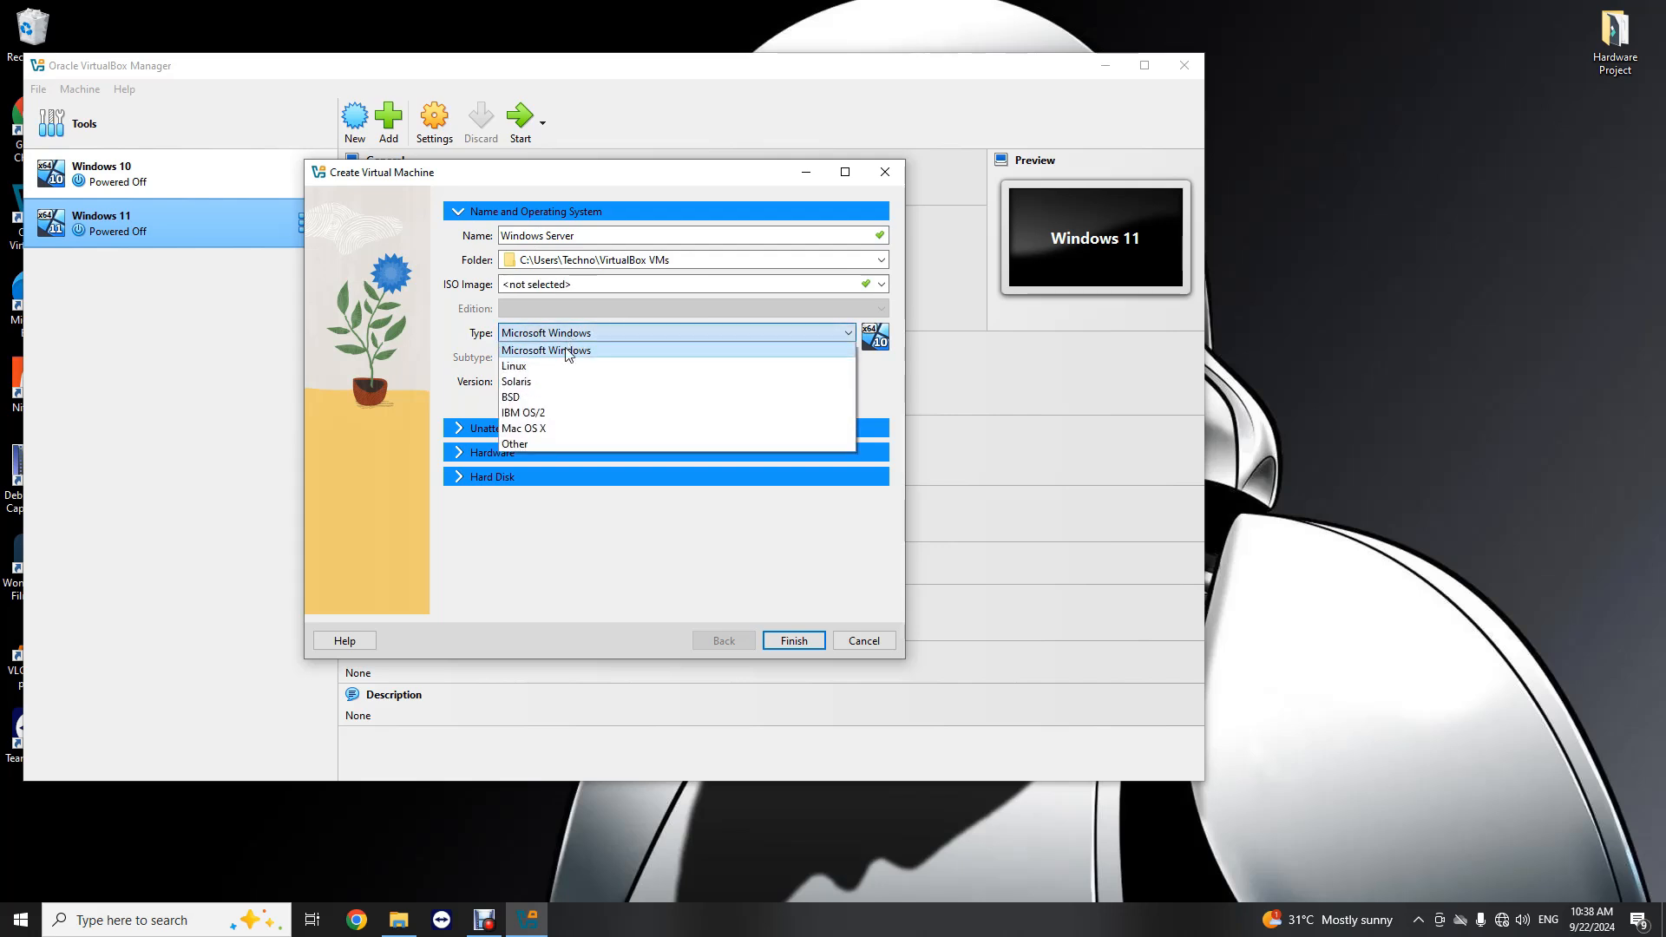
pyautogui.click(568, 351)
pyautogui.click(609, 379)
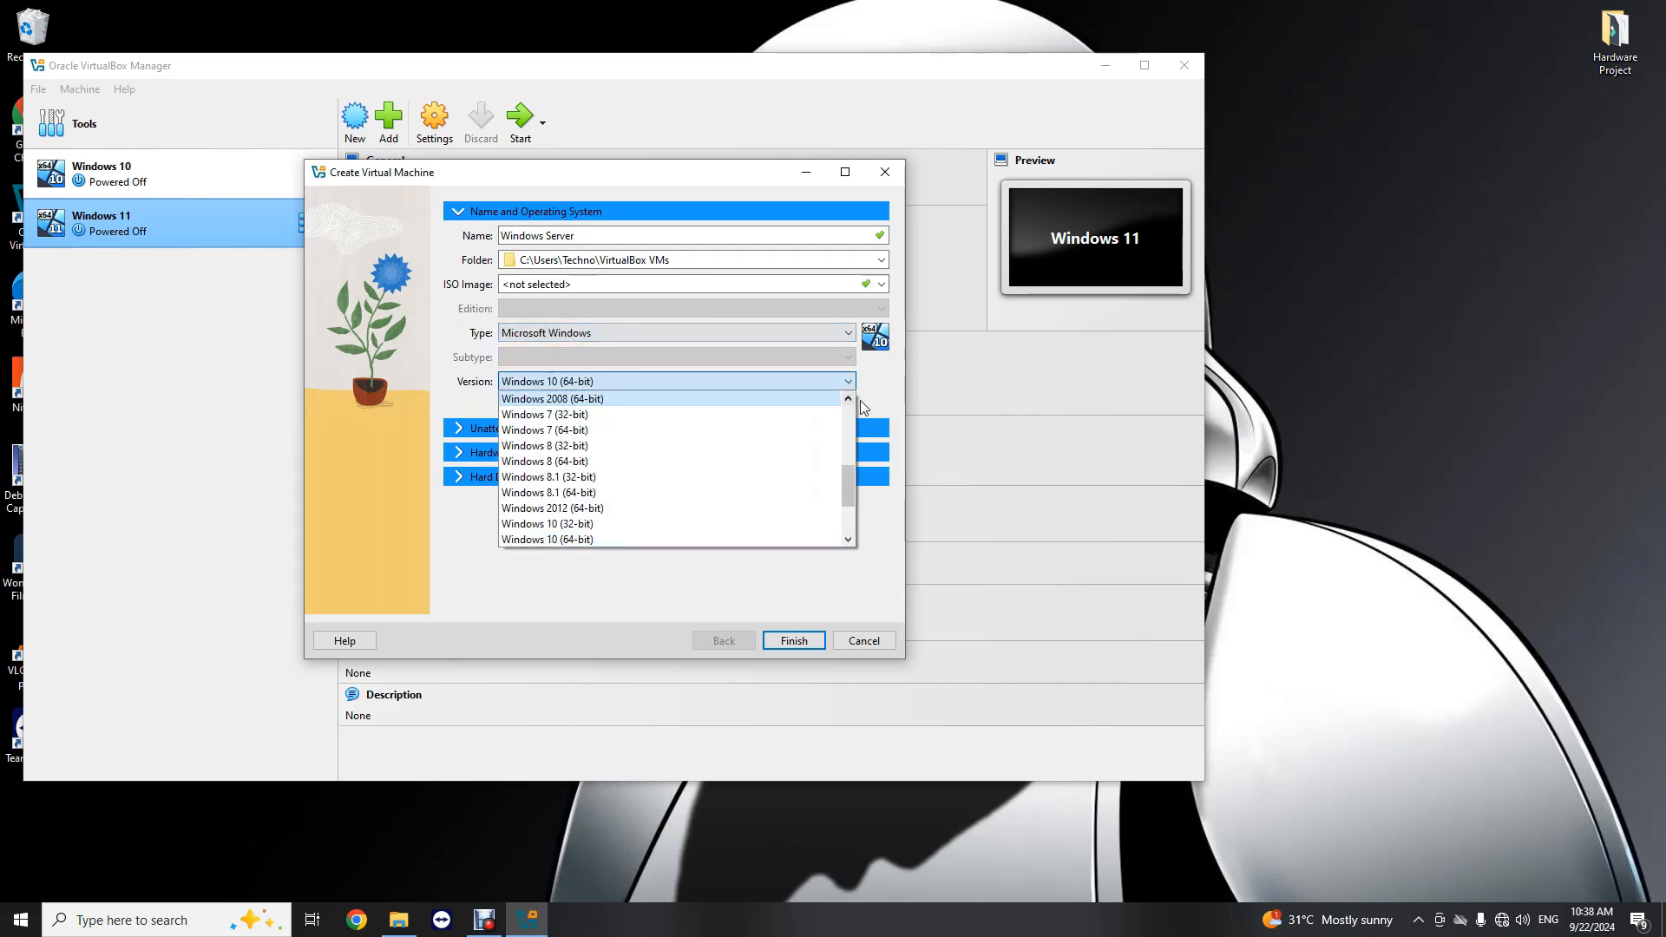
pyautogui.moveTo(851, 484); pyautogui.dragTo(849, 518)
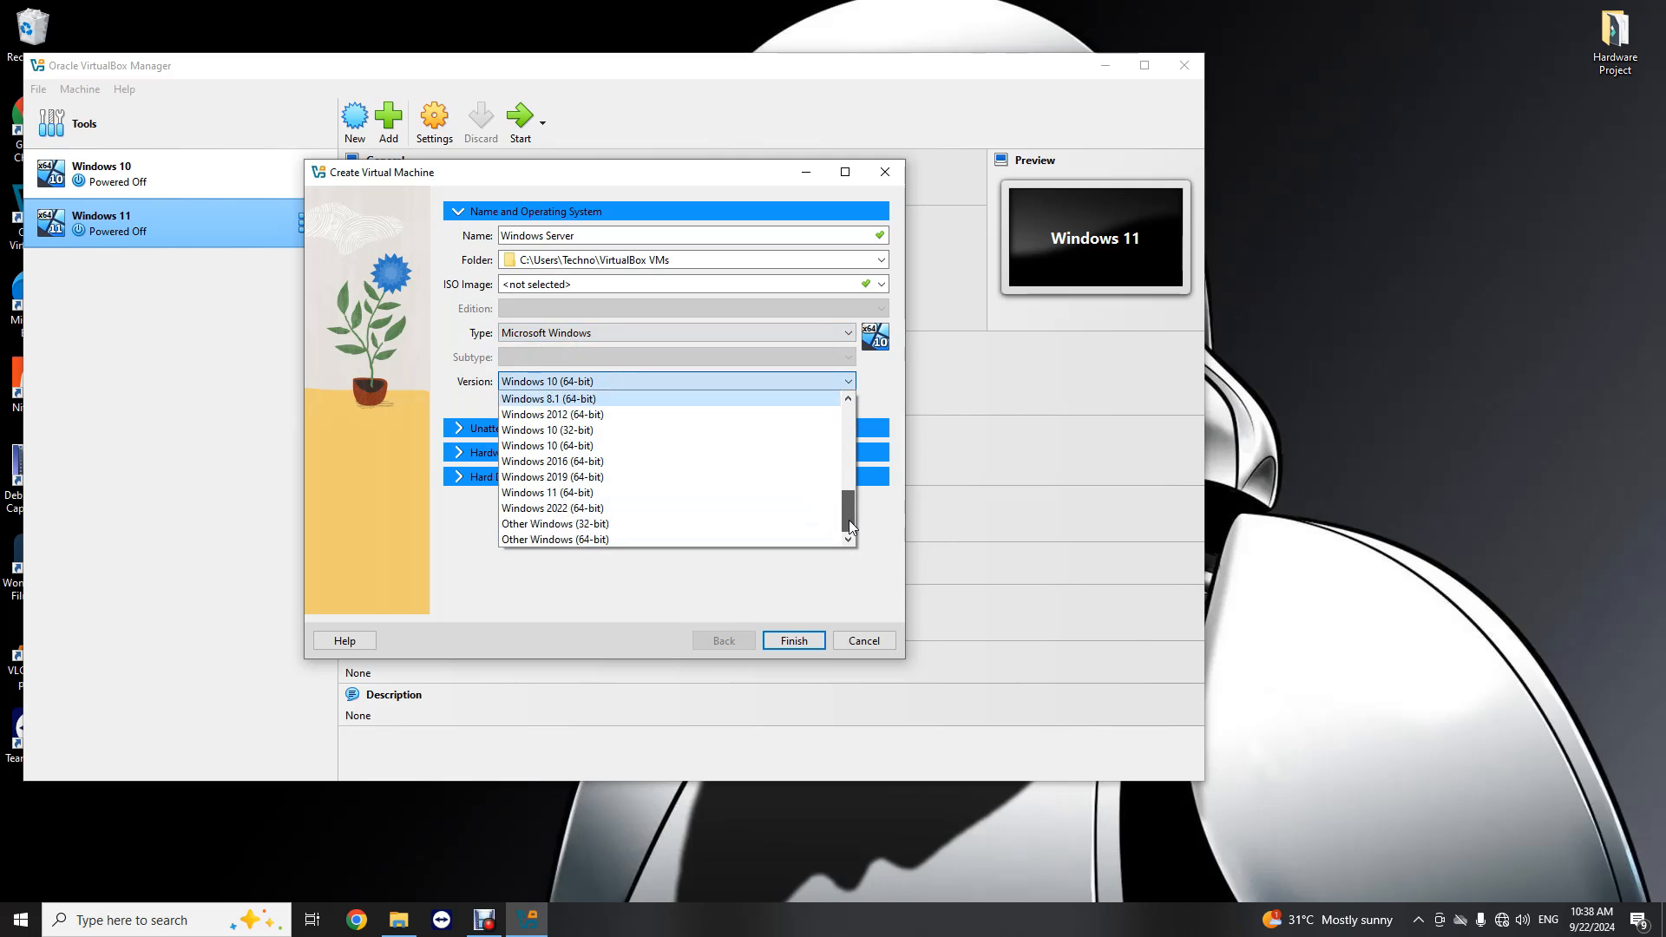
pyautogui.click(543, 462)
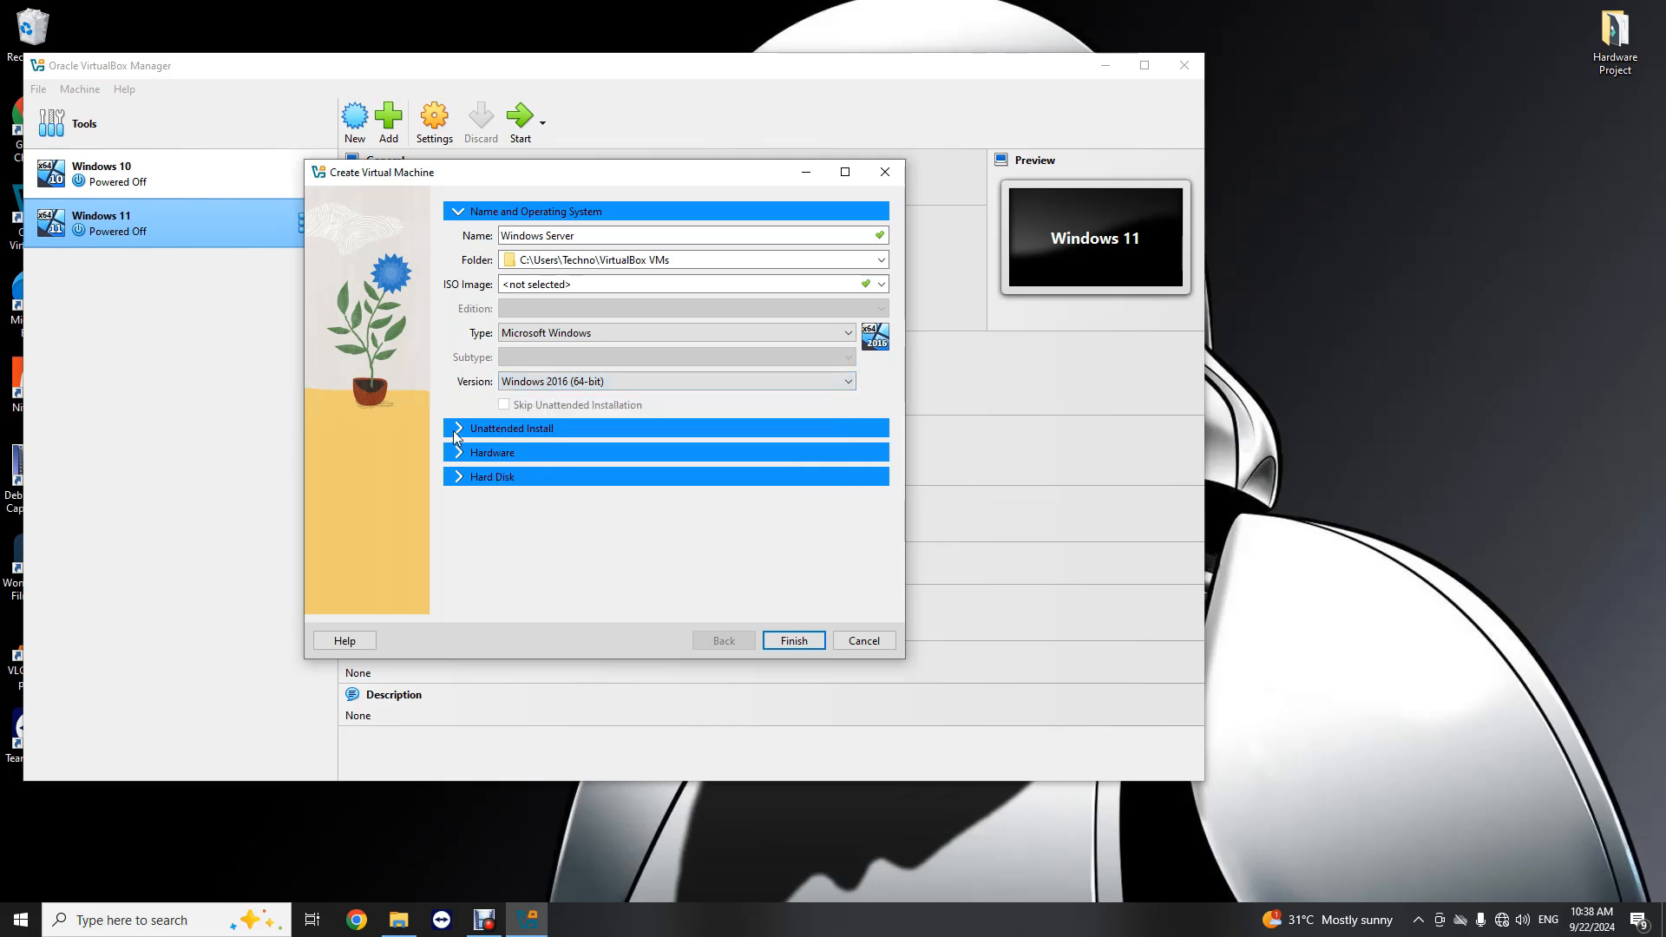
# Step: Set the new machine's base memory to 5120 MB in the hardware settings
pyautogui.click(456, 453)
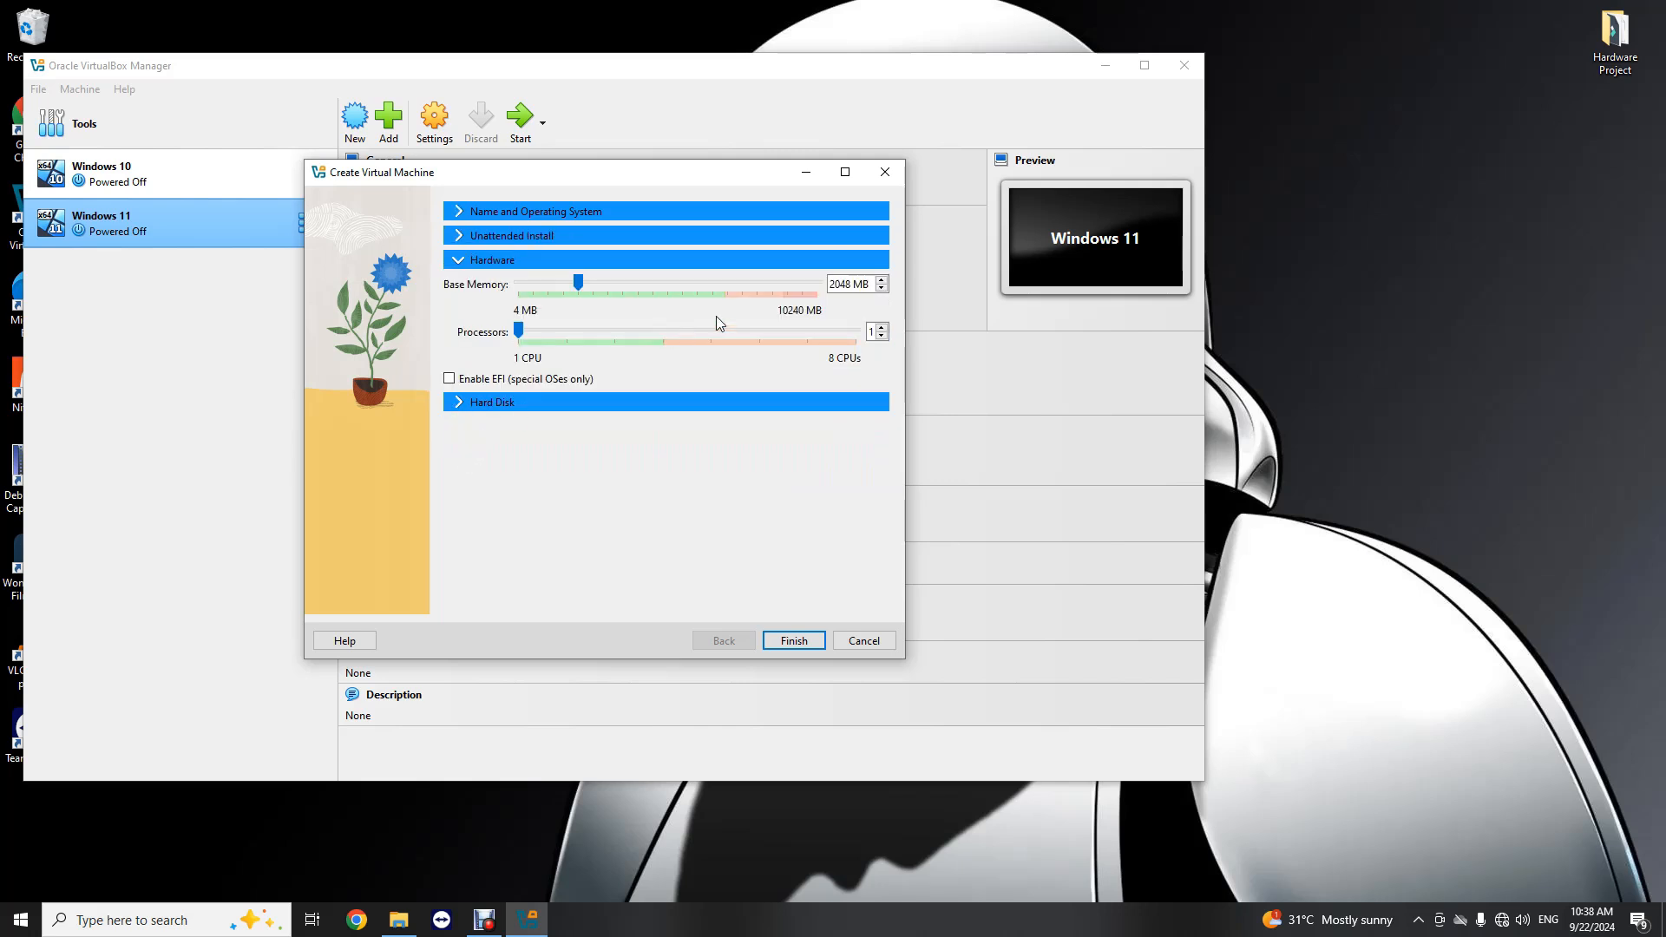
pyautogui.moveTo(855, 288); pyautogui.dragTo(792, 276)
pyautogui.write('5120')
# Step: Set the new virtual hard disk's size to 64 GB and finish creating the machine
pyautogui.click(468, 403)
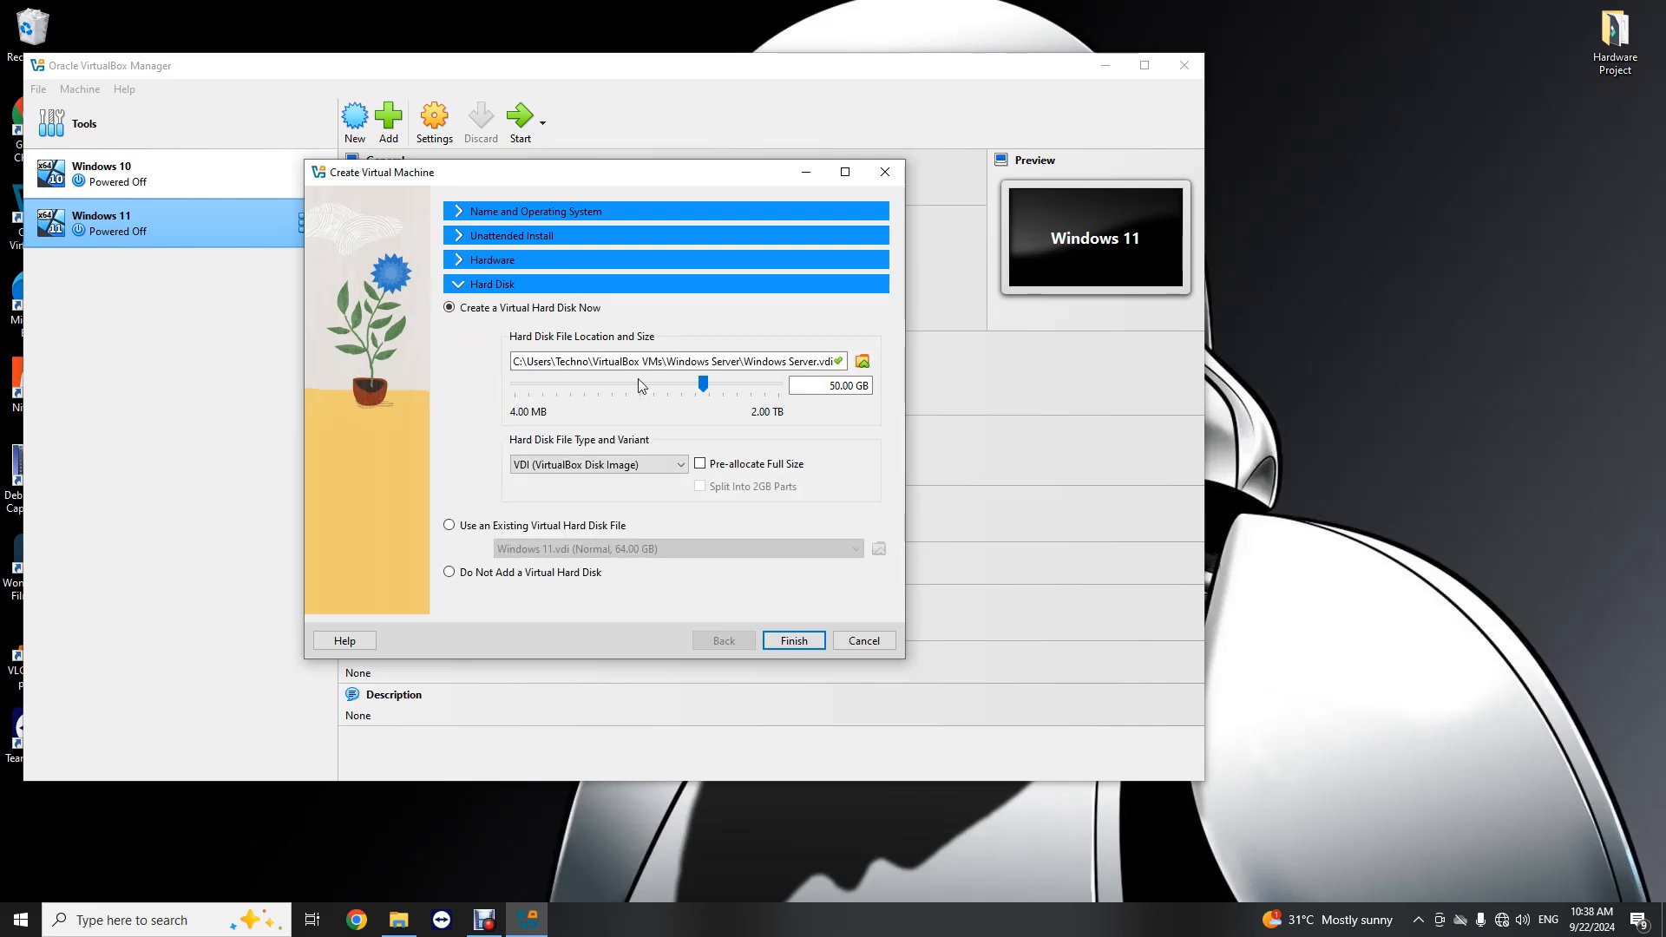
pyautogui.click(834, 391)
pyautogui.press('BackSpace')
pyautogui.press('BackSpace')
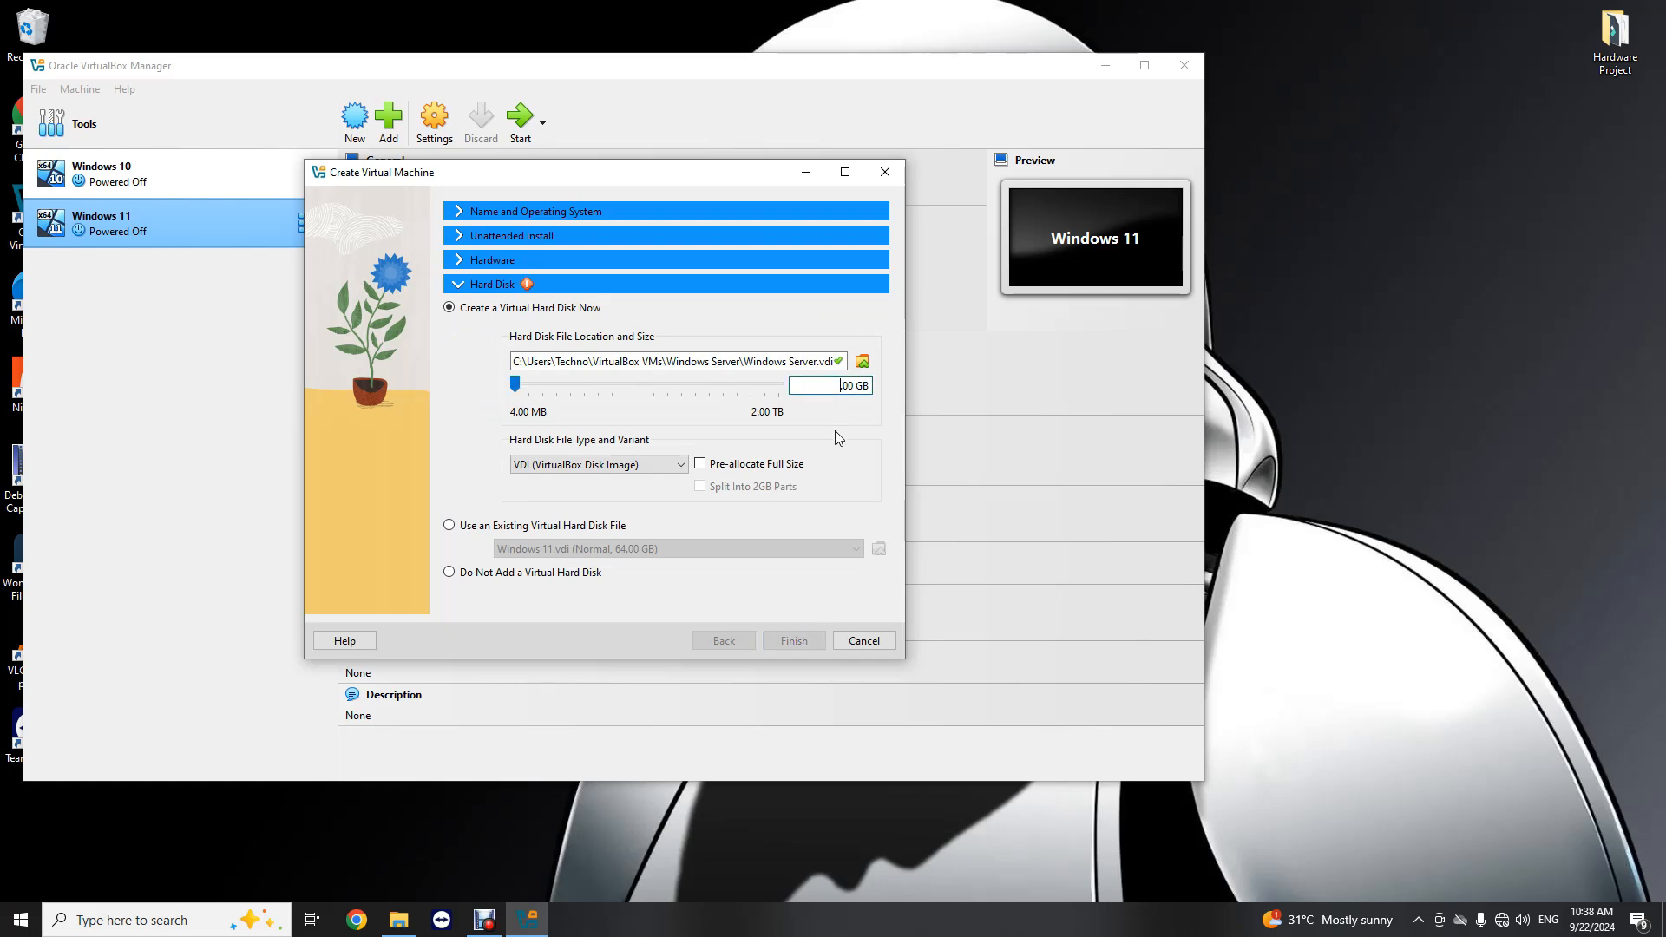
pyautogui.write('64')
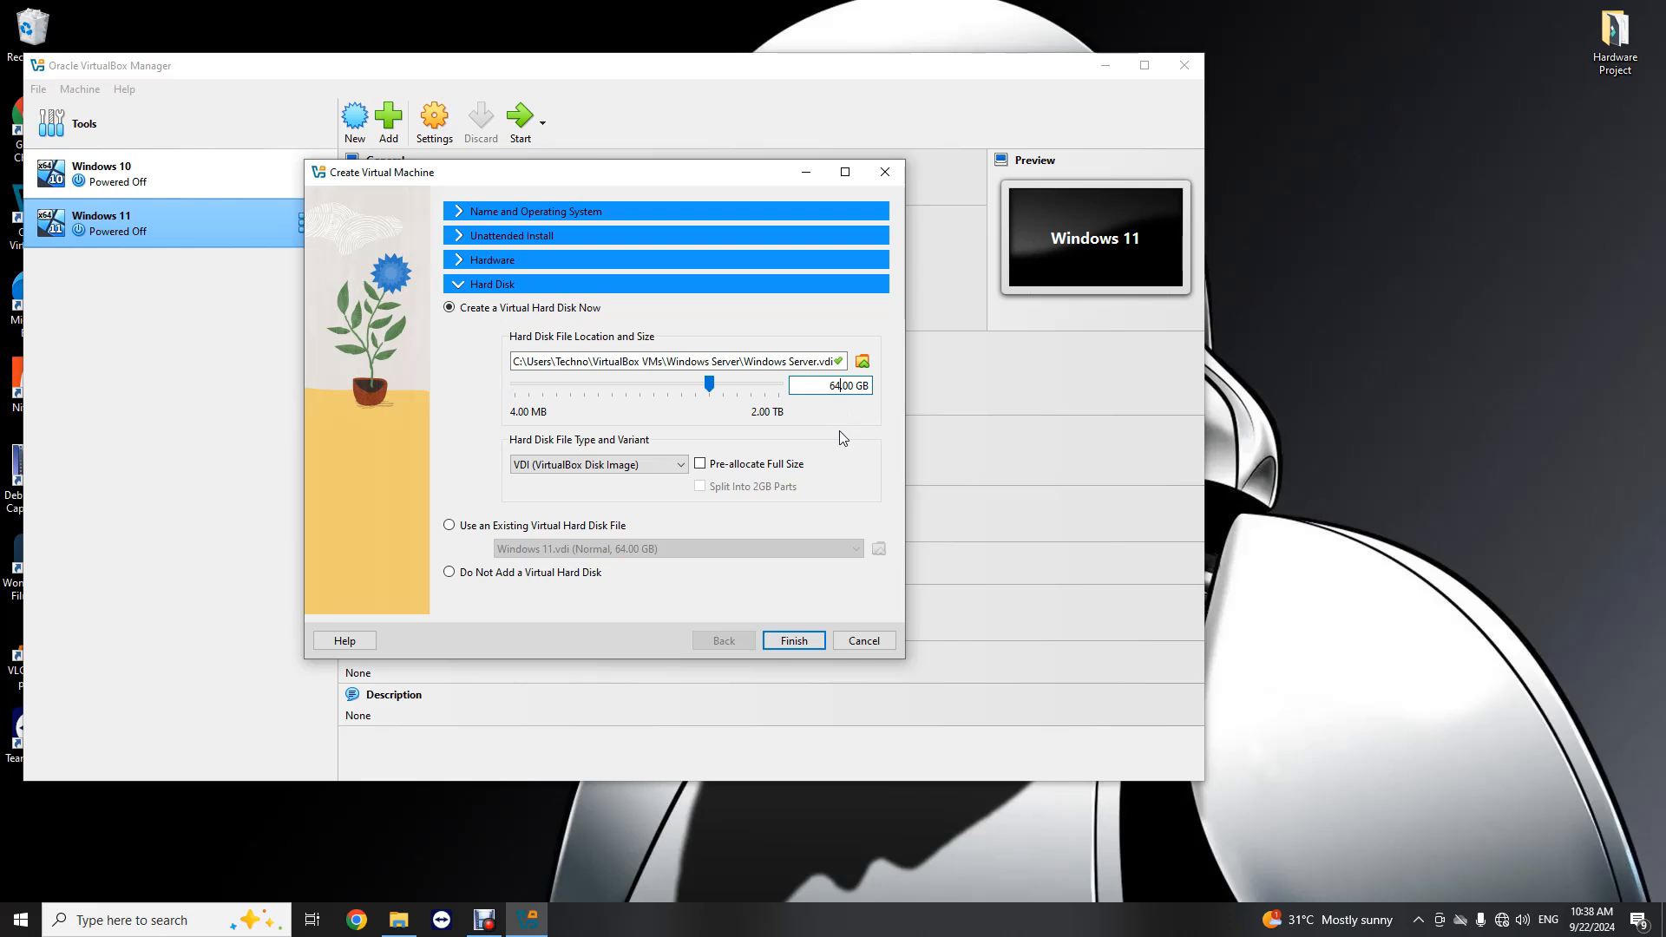
pyautogui.click(794, 640)
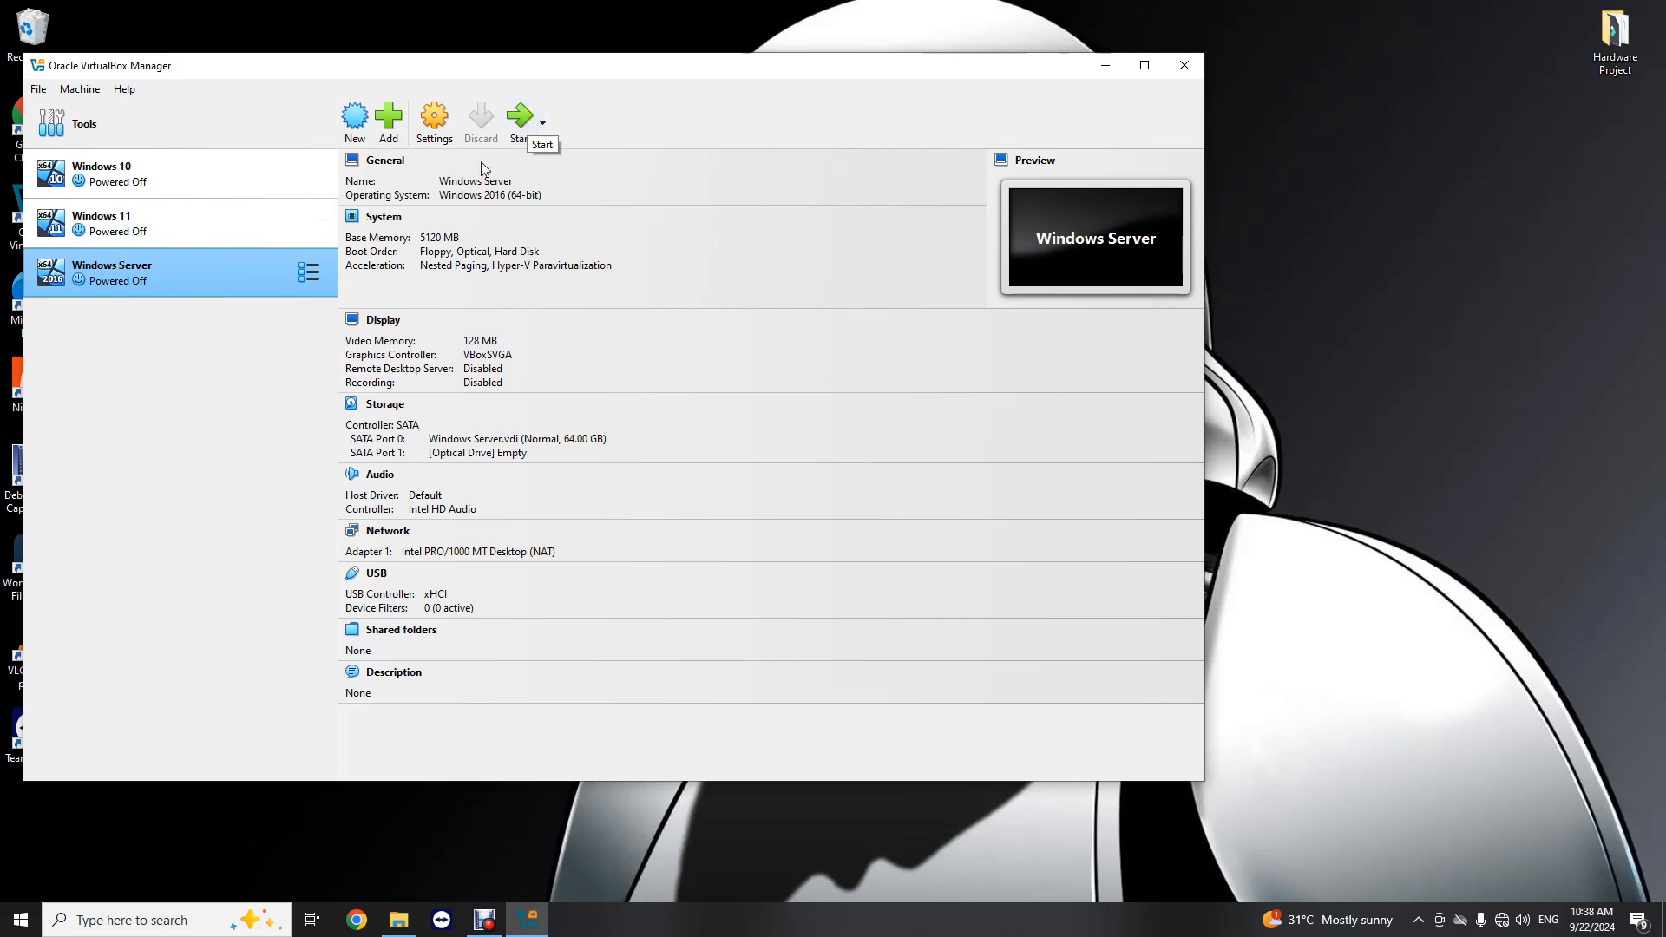
# Step: Start the Windows Server virtual machine and maximize its window
pyautogui.click(154, 226)
pyautogui.click(163, 290)
pyautogui.click(172, 229)
pyautogui.click(175, 284)
pyautogui.click(521, 121)
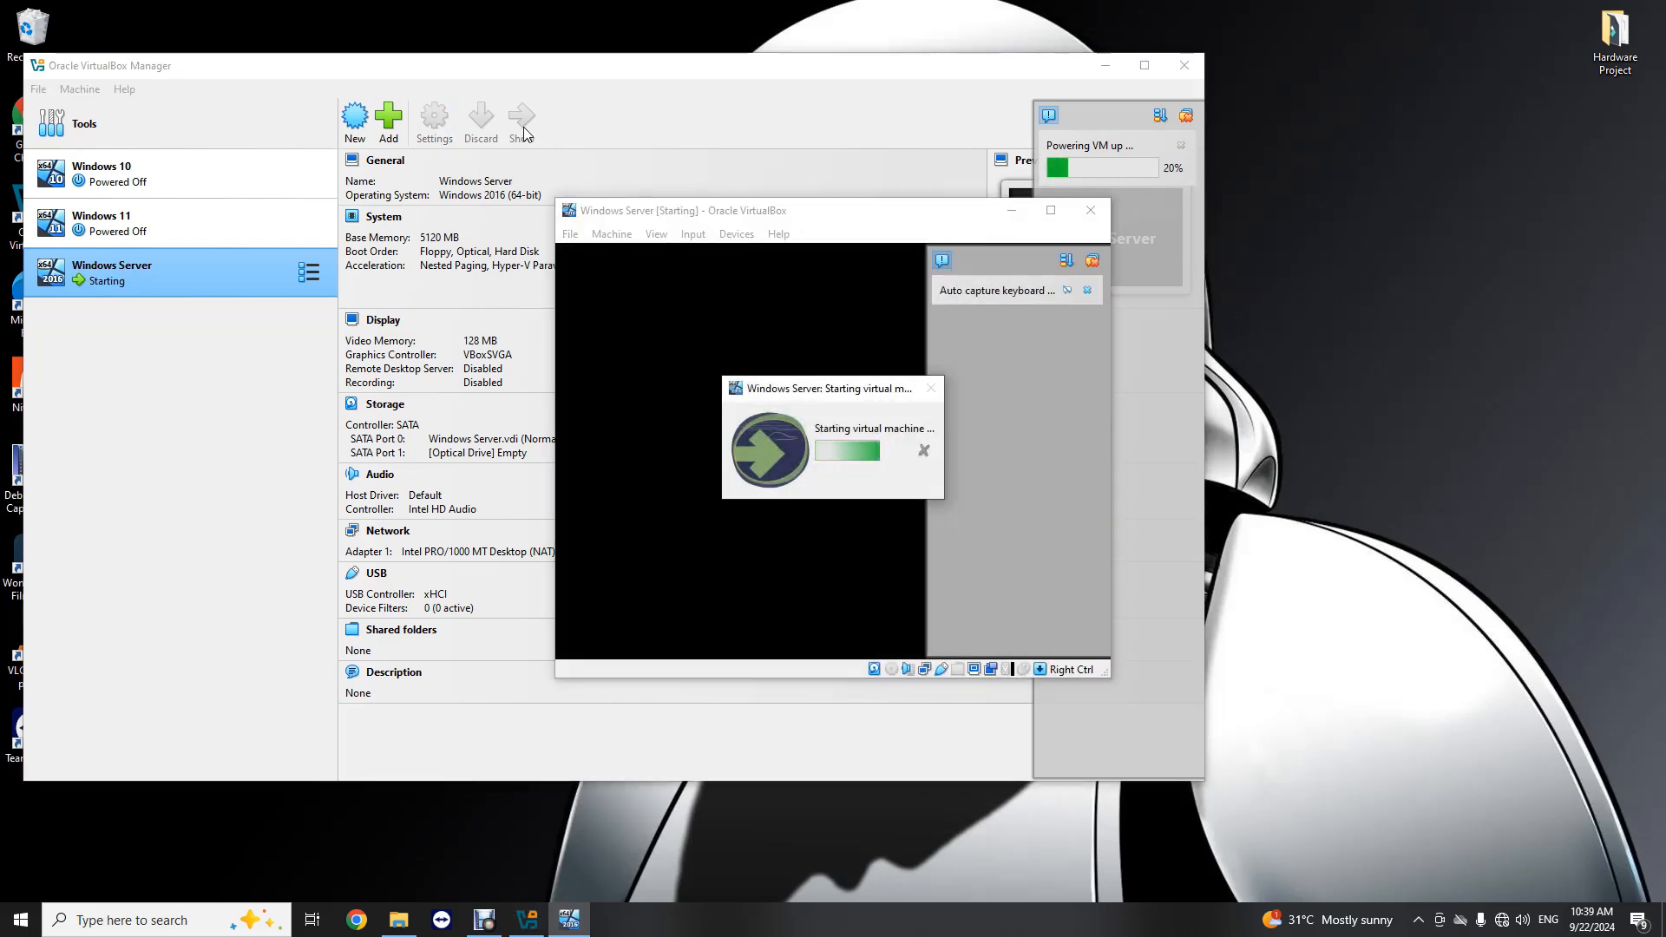
pyautogui.click(1051, 211)
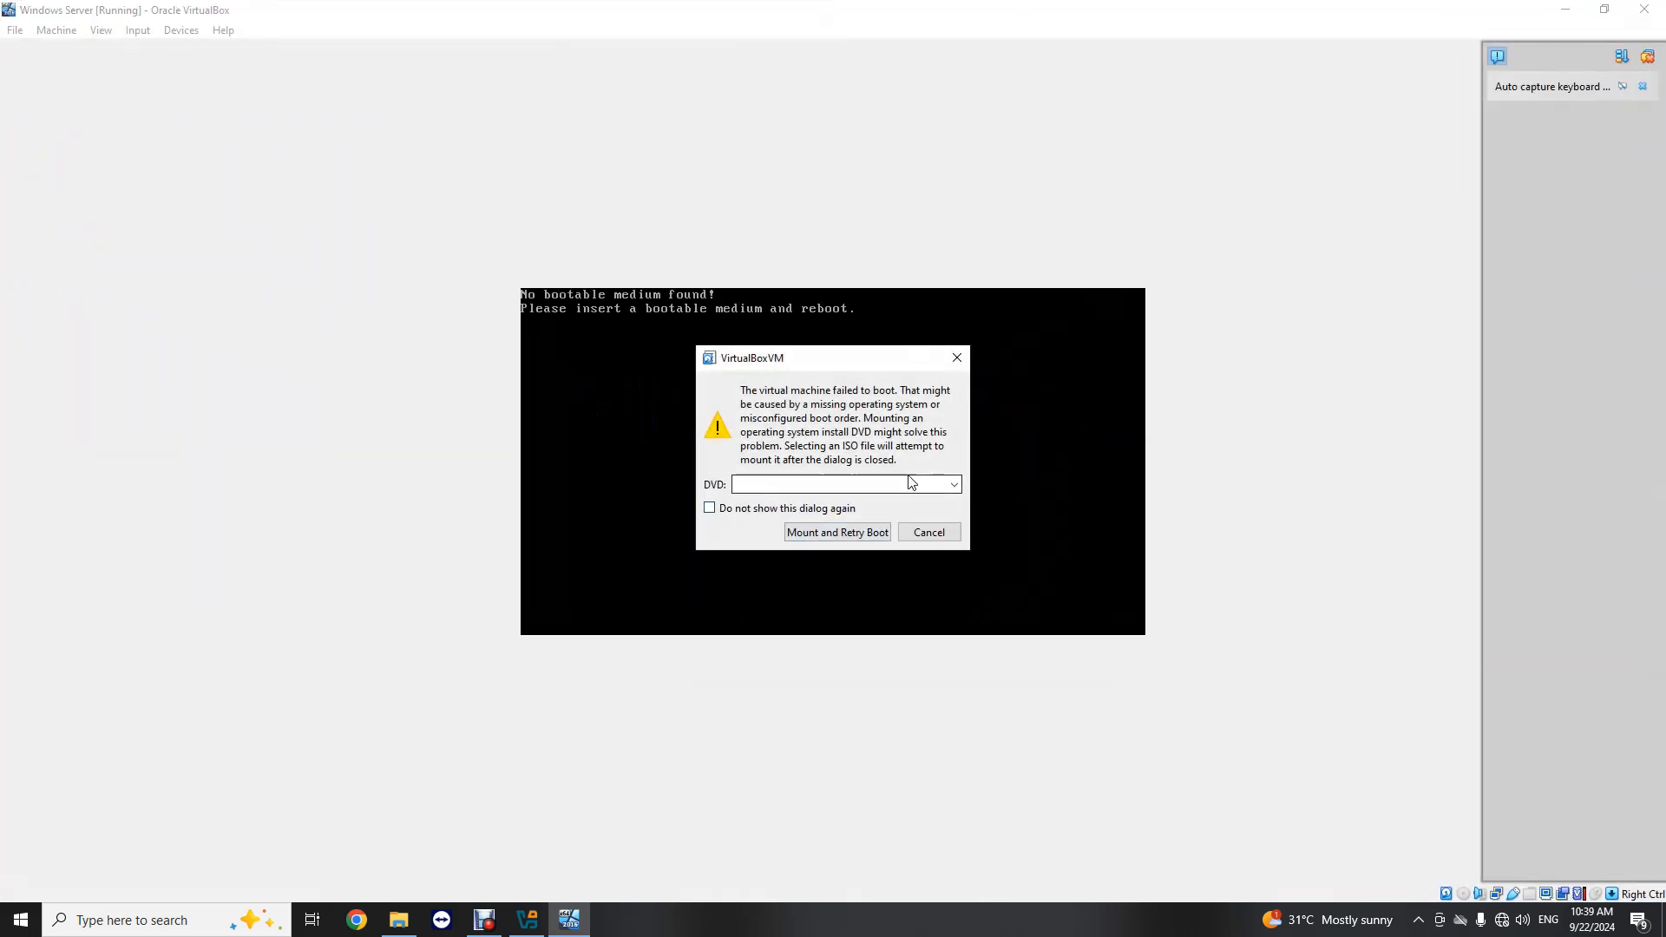
# Step: Mount the Windows_Server_2016_Datacenter_EVAL_en-us_14393_refresh ISO from the SOFTWARE folder as the DVD and retry the boot
pyautogui.click(955, 487)
pyautogui.click(772, 519)
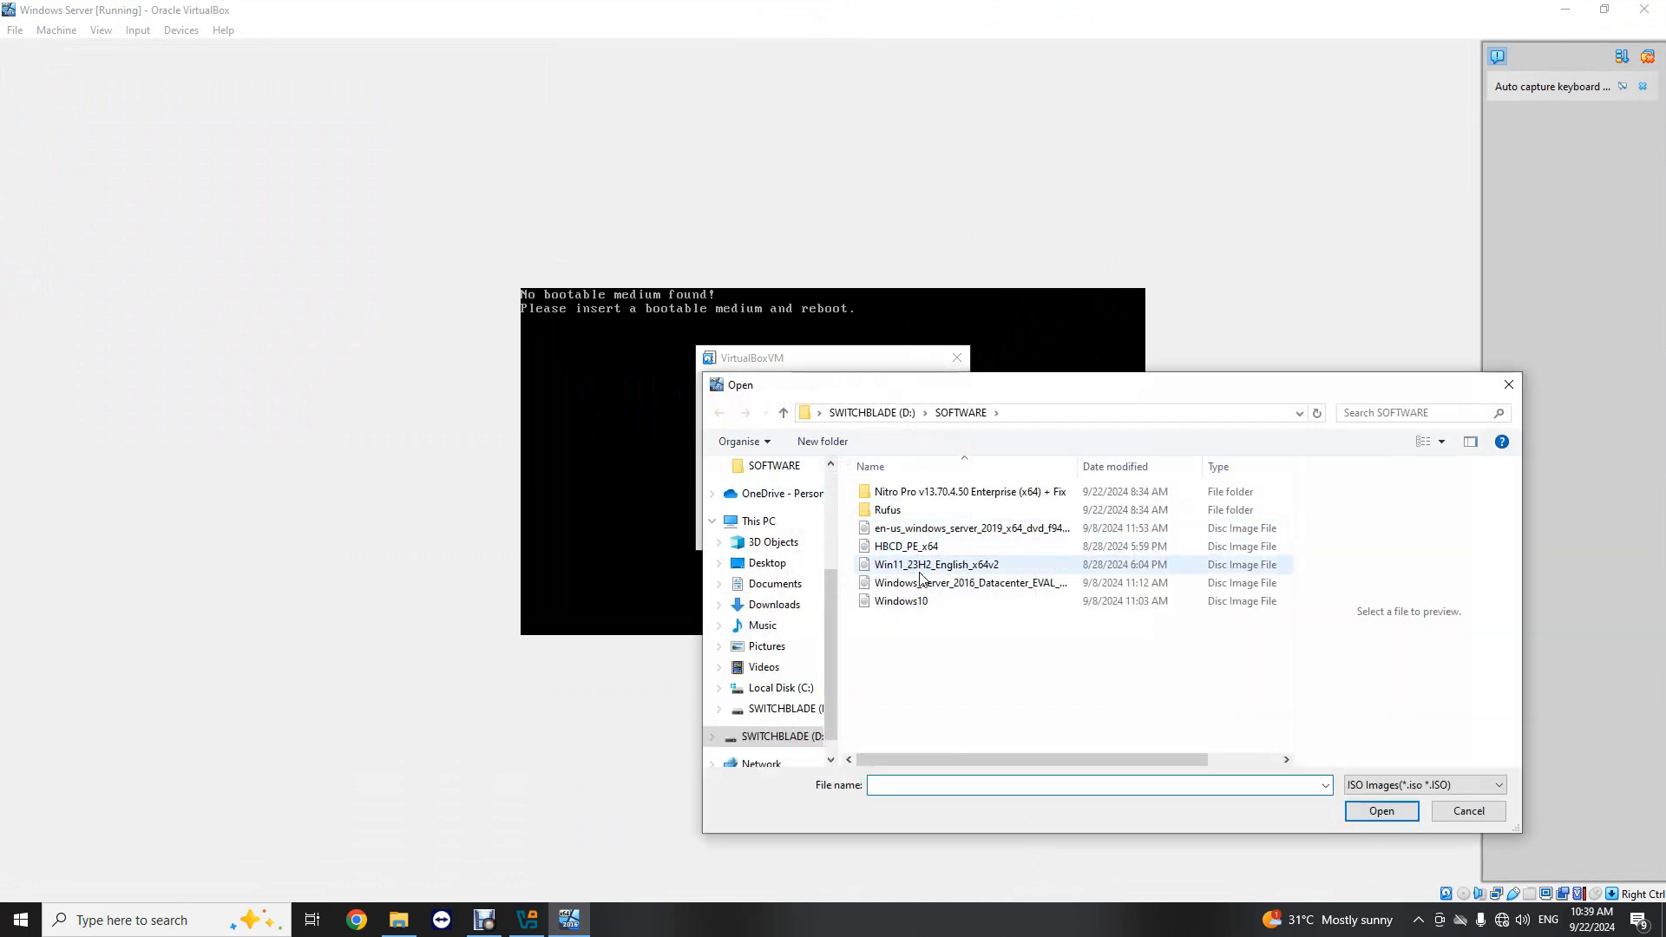
pyautogui.click(965, 585)
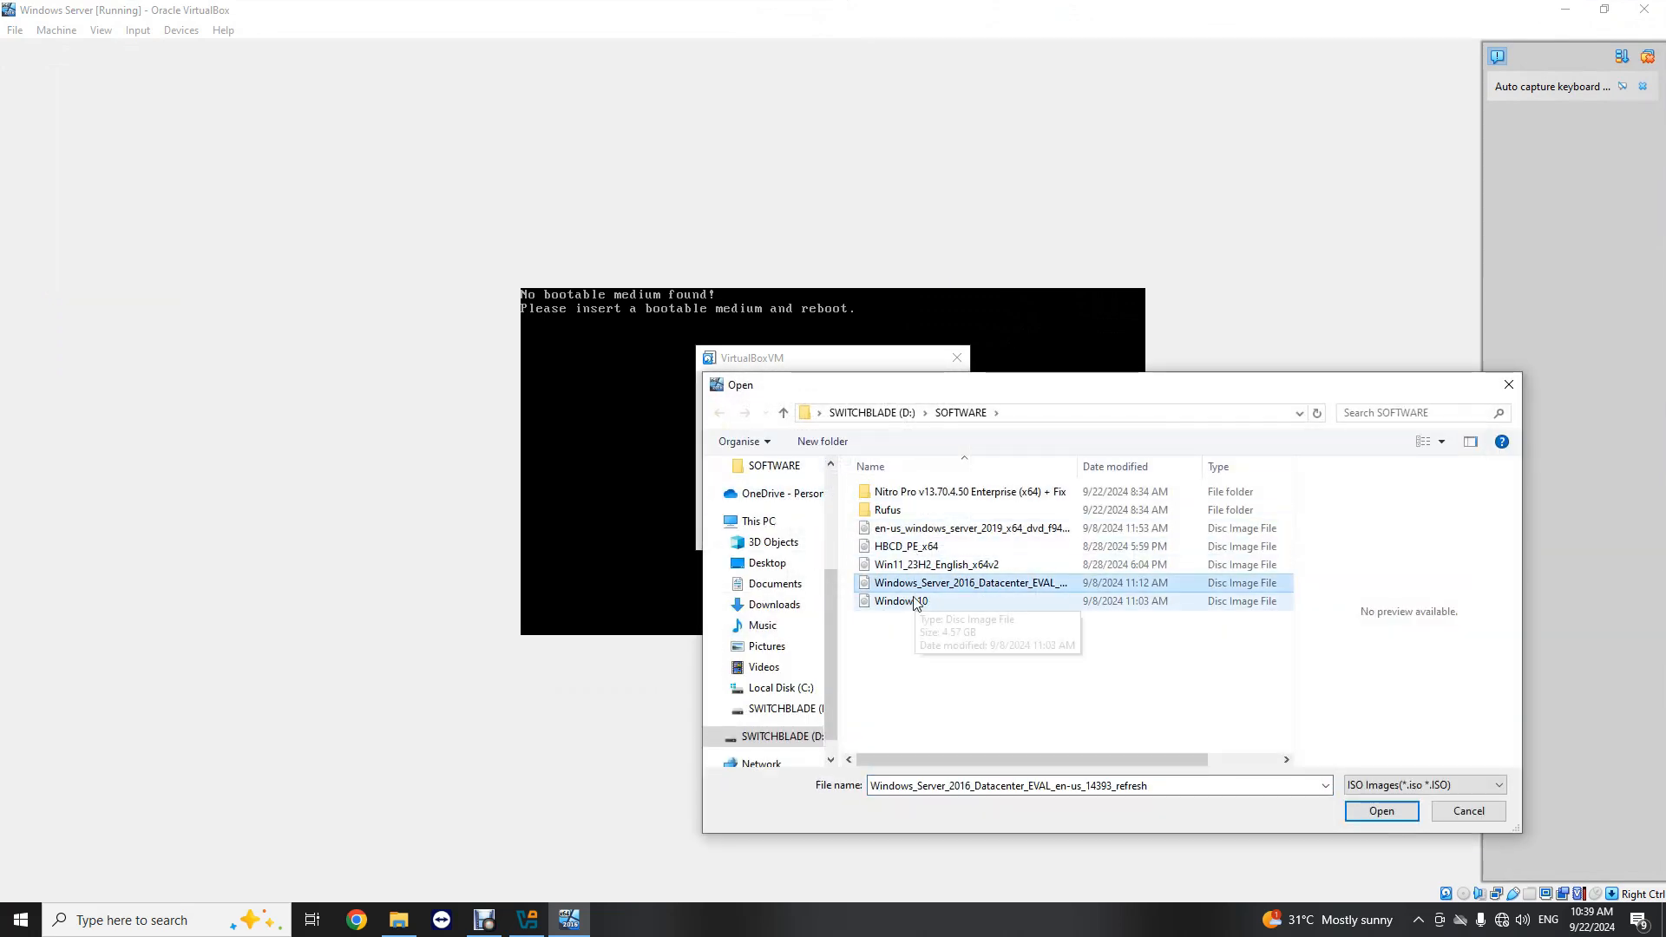
pyautogui.click(1382, 811)
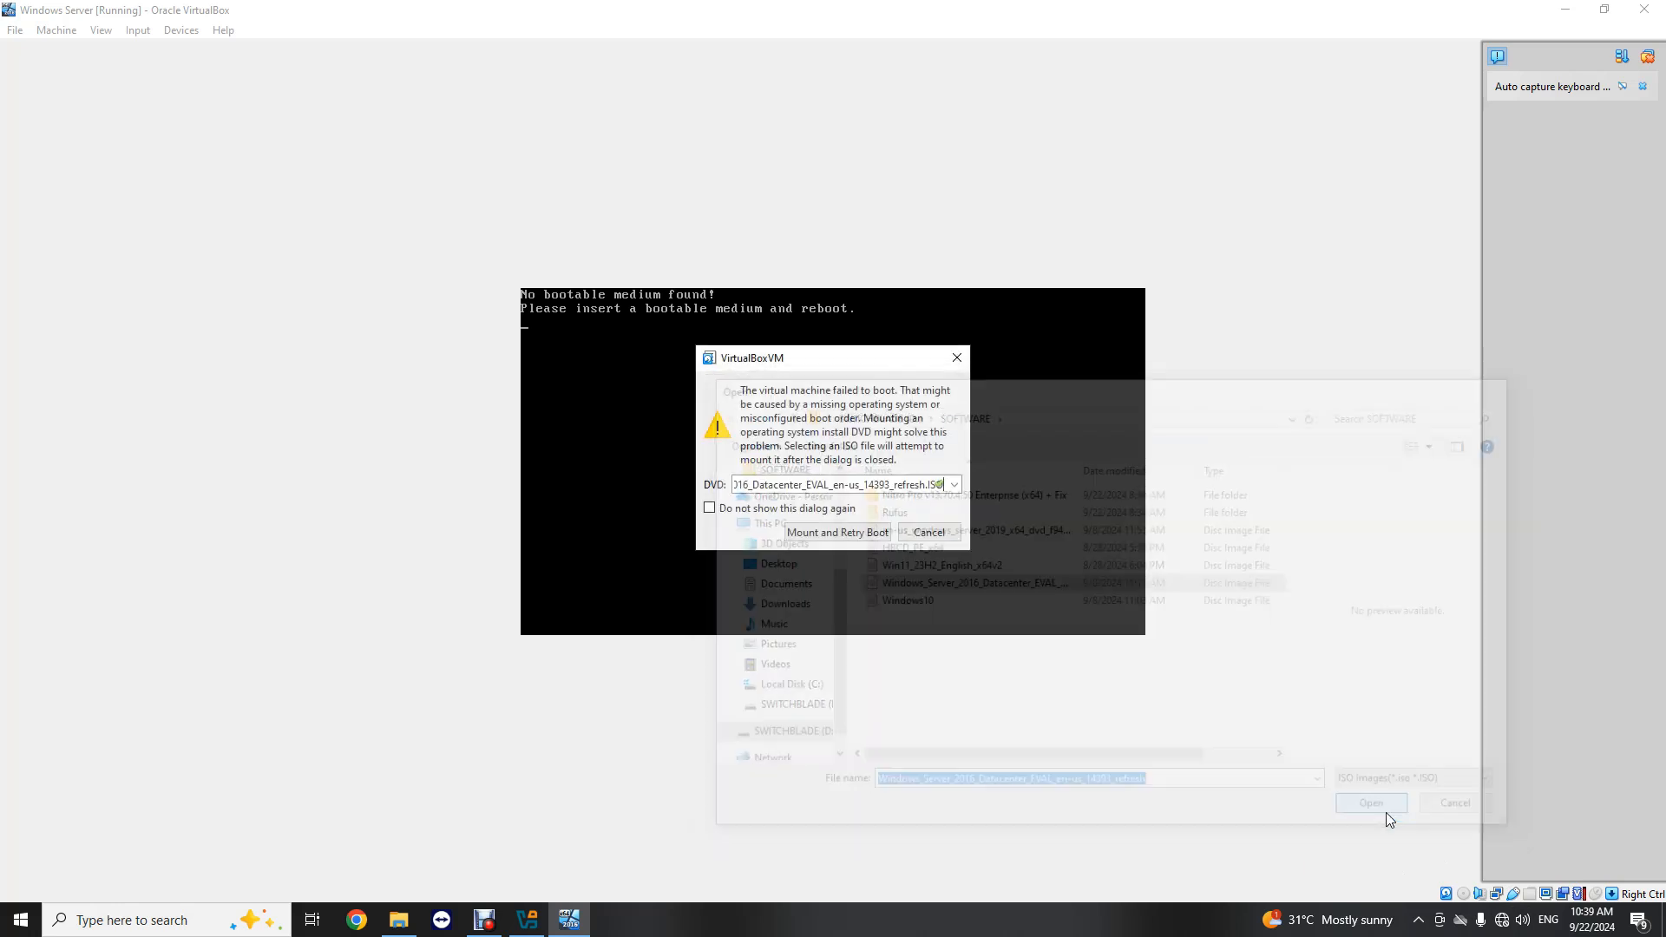
pyautogui.click(820, 534)
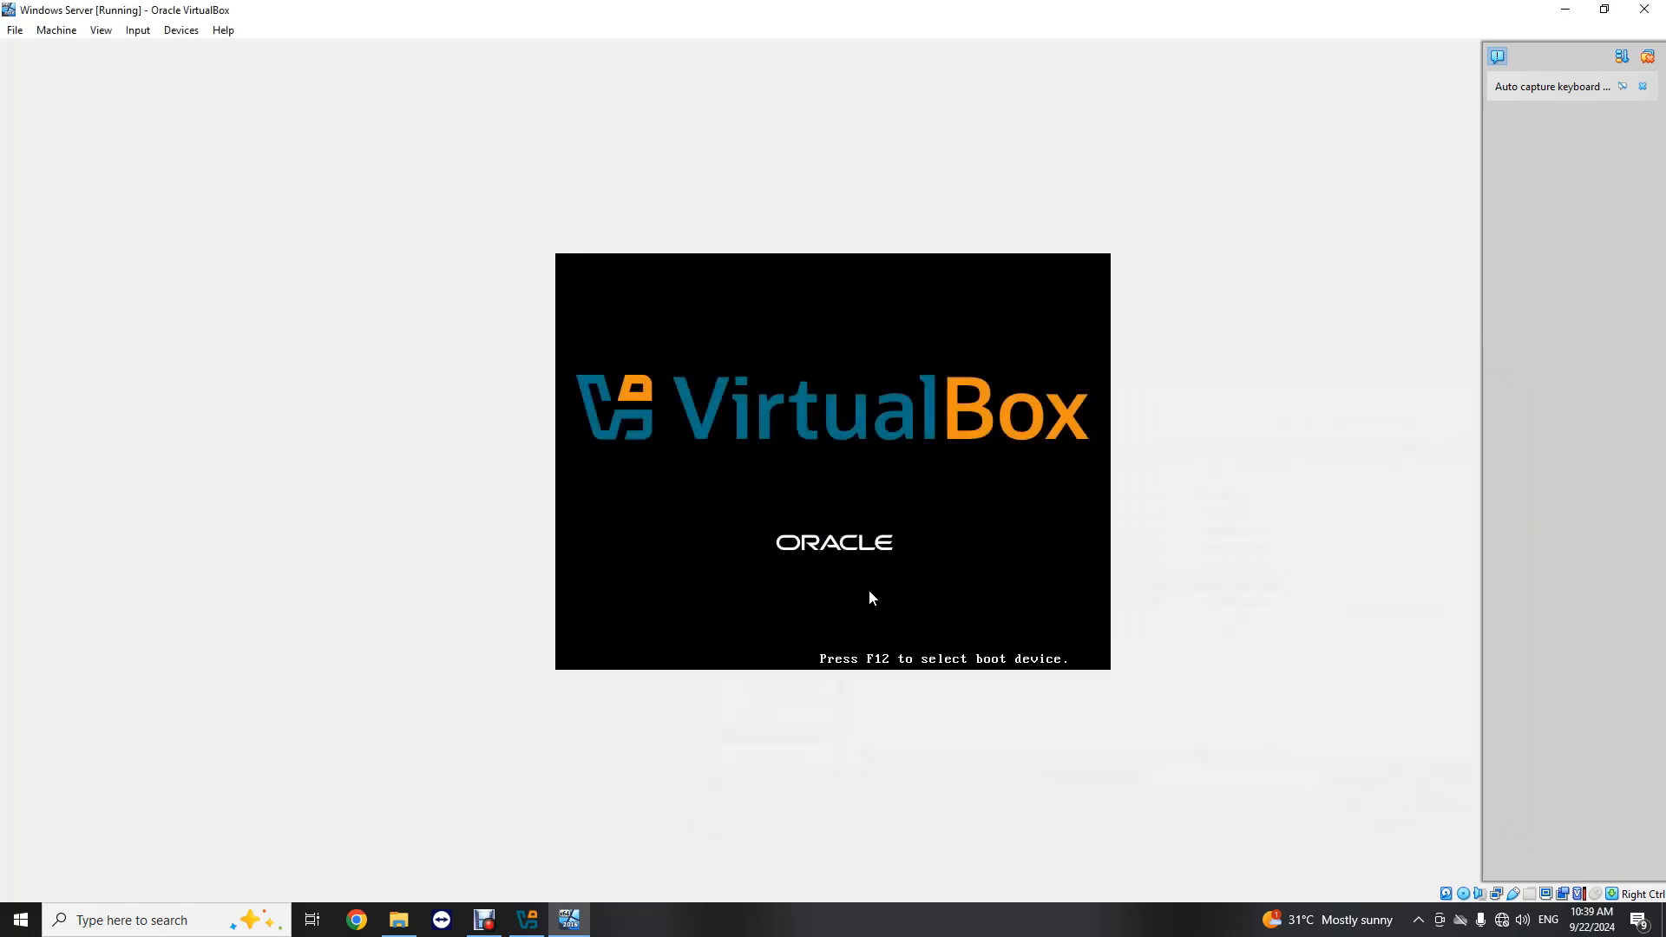
# Step: Restore the virtual machine's window from full size and rearrange it in front of the repositioned manager window
pyautogui.click(1605, 9)
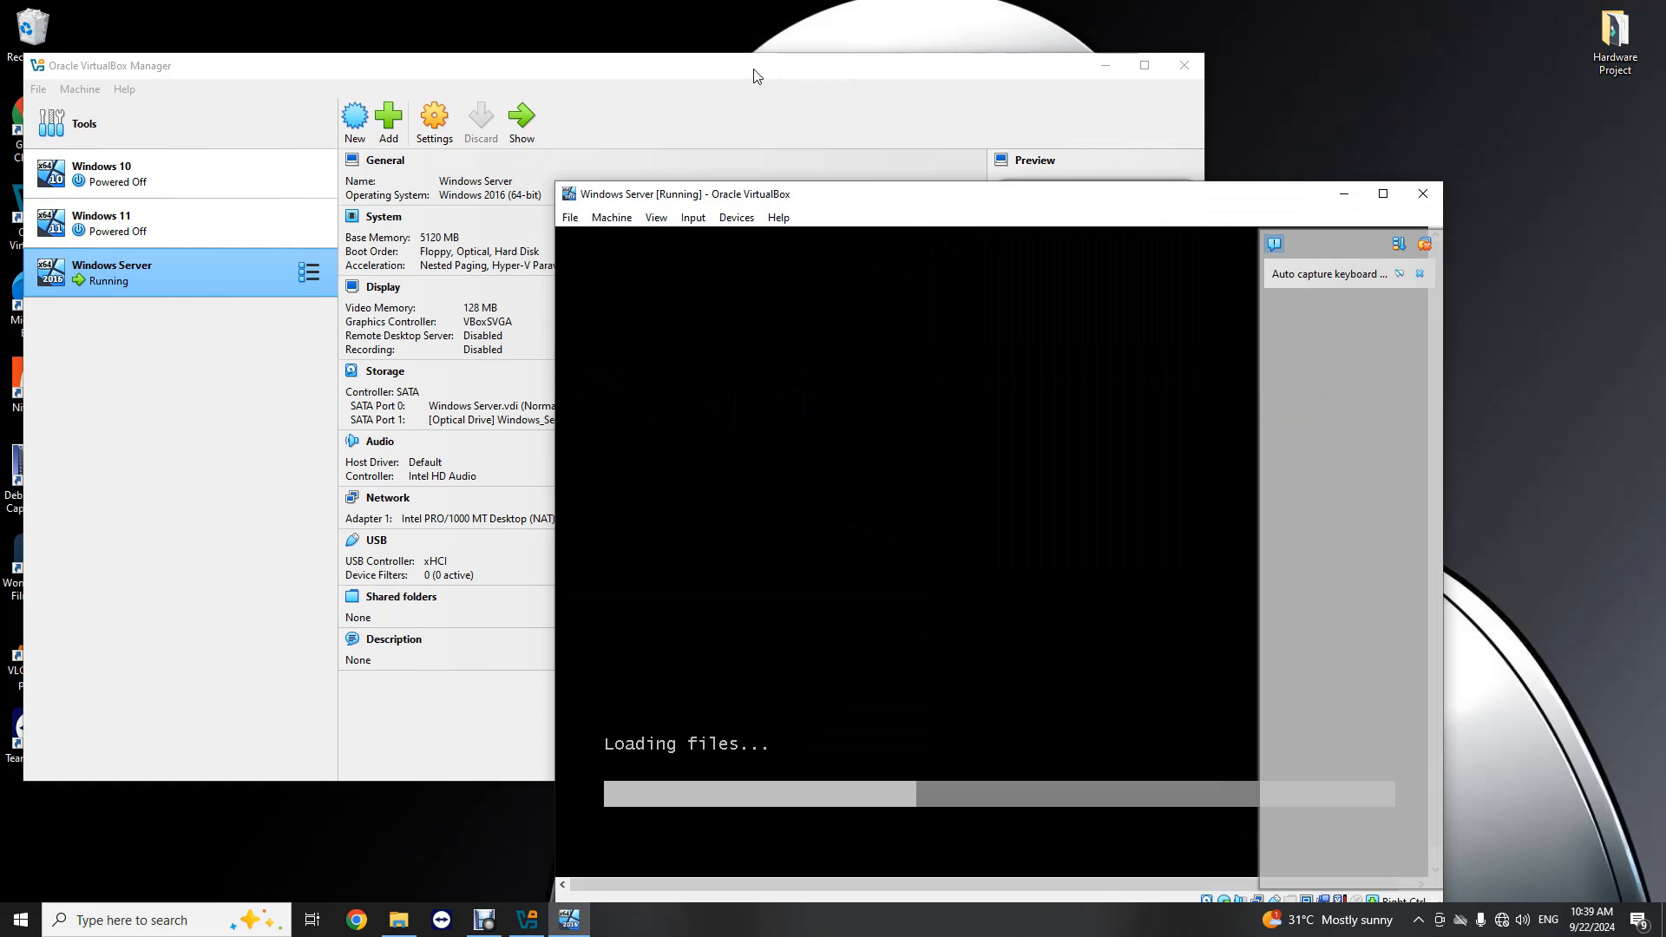
pyautogui.moveTo(662, 66); pyautogui.dragTo(791, 83)
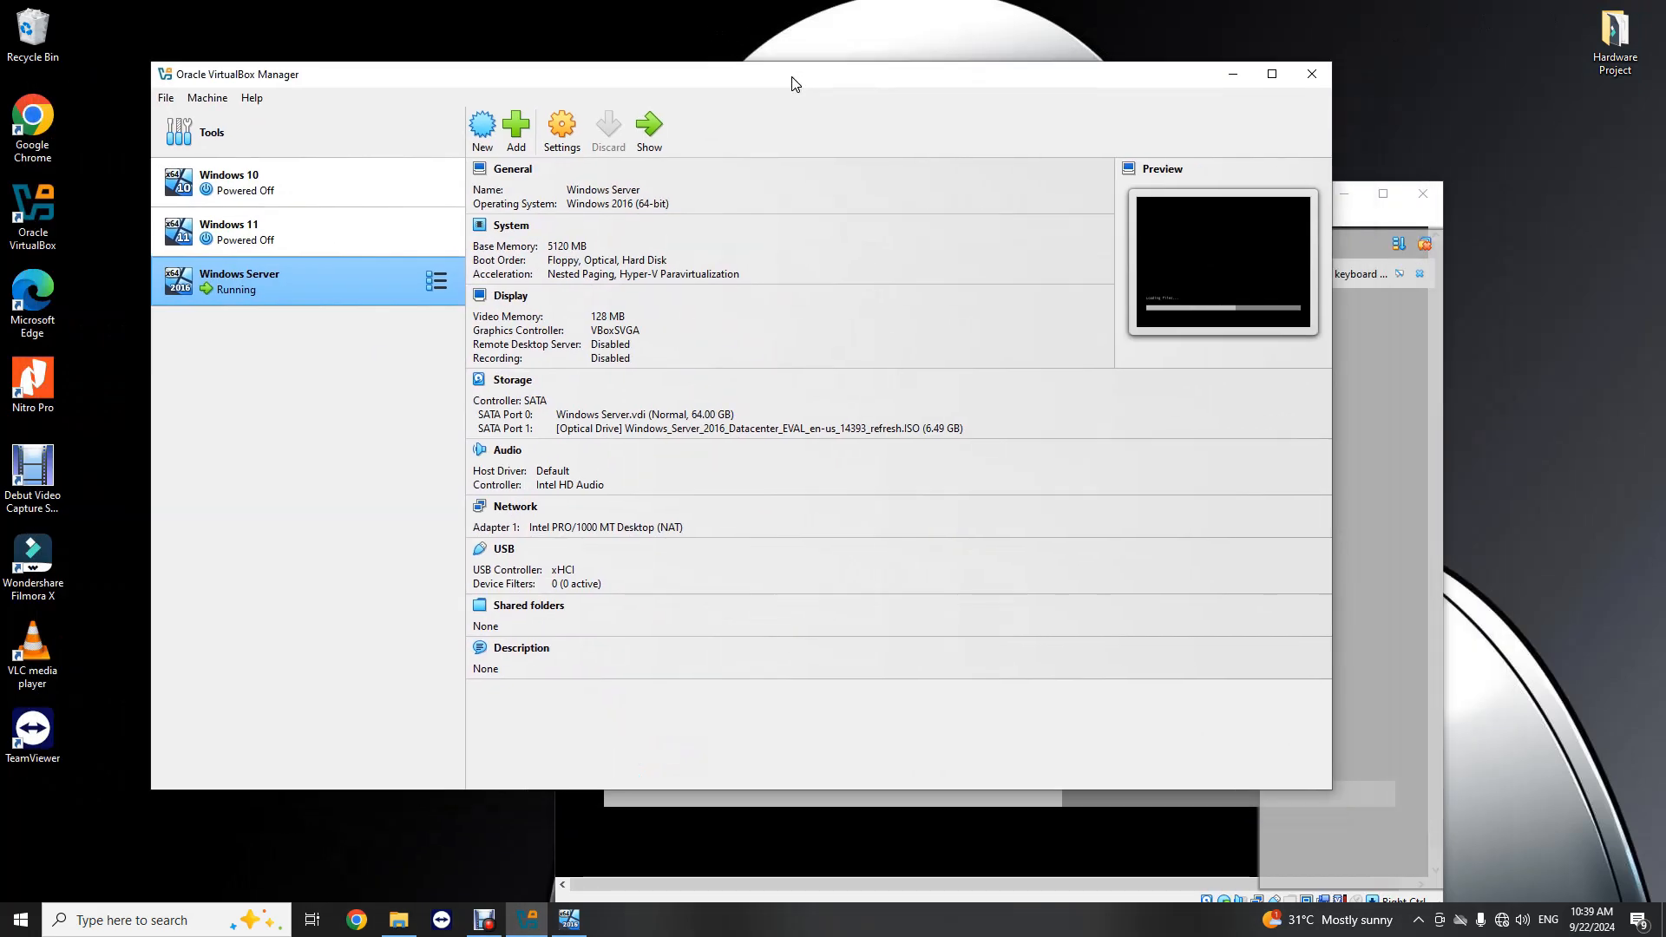
pyautogui.click(1377, 239)
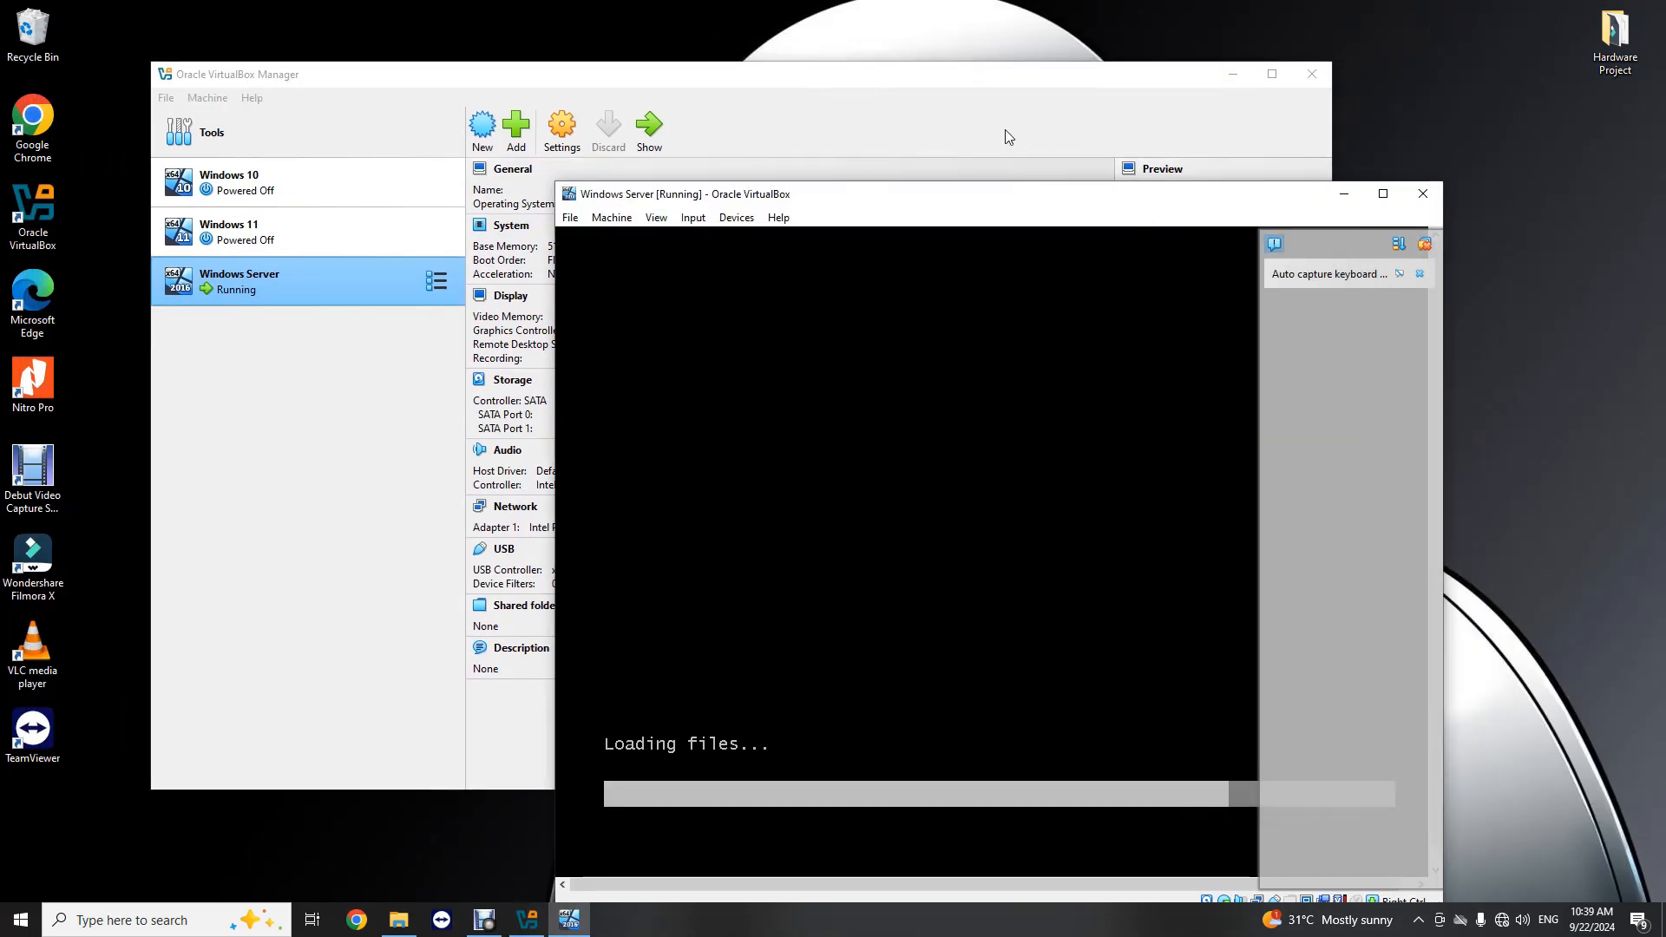
pyautogui.moveTo(972, 208); pyautogui.dragTo(840, 139)
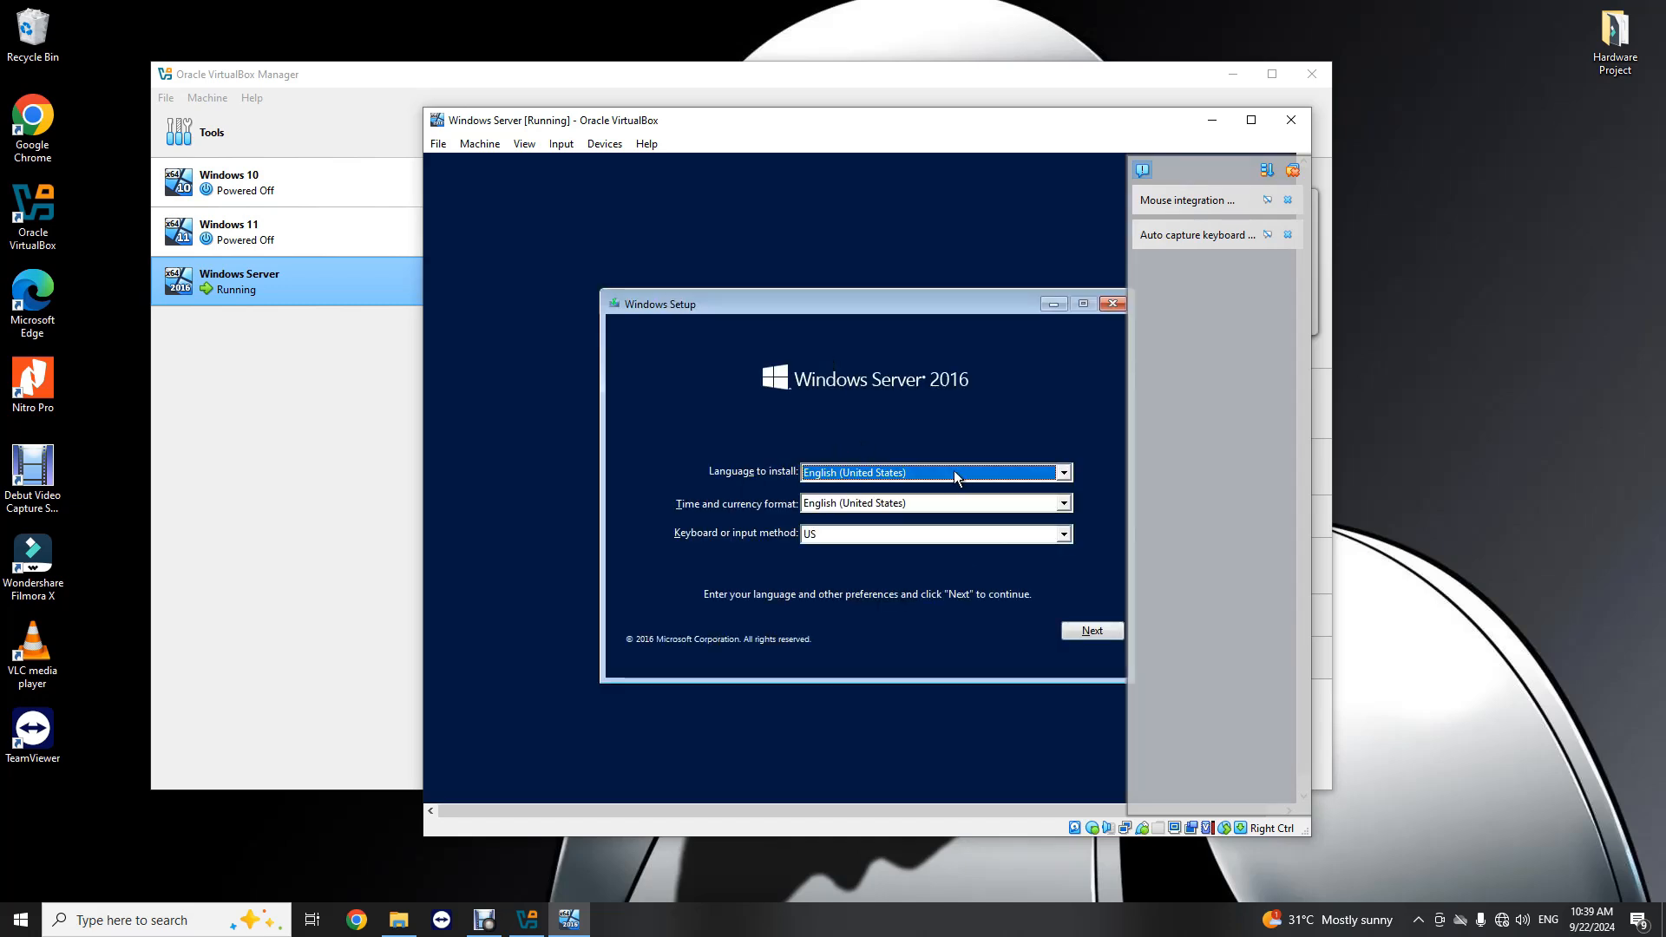
# Step: Choose English (United States) as the time and currency format, accept the language preferences and start the Windows Server 2016 installation
pyautogui.click(913, 502)
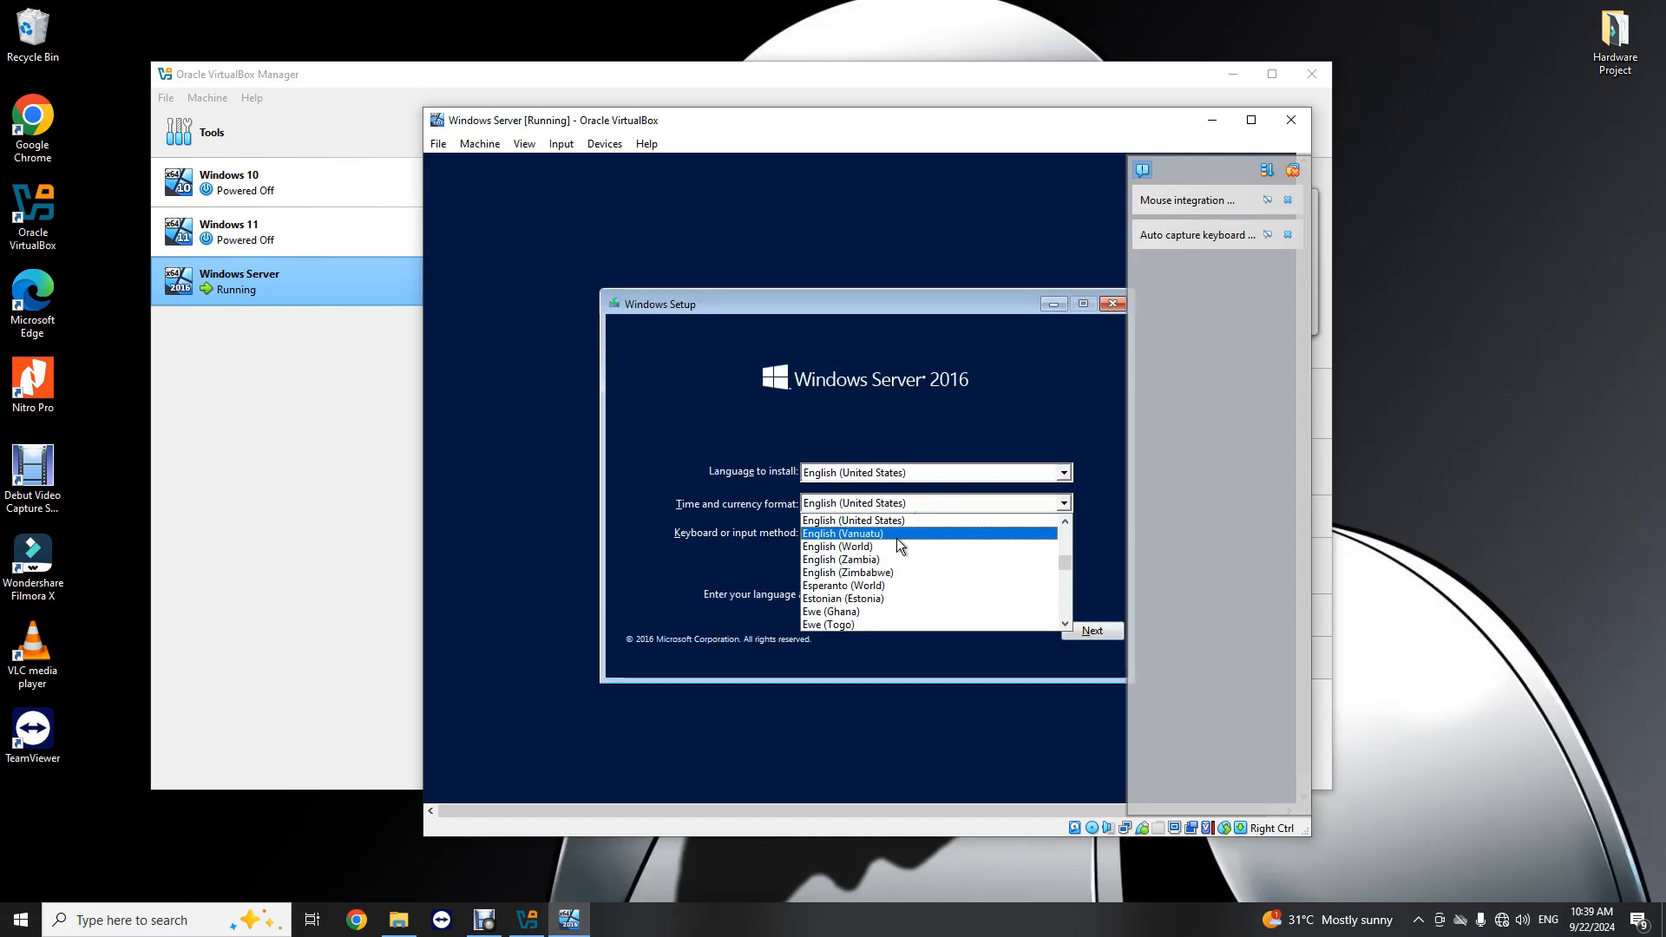
pyautogui.click(863, 518)
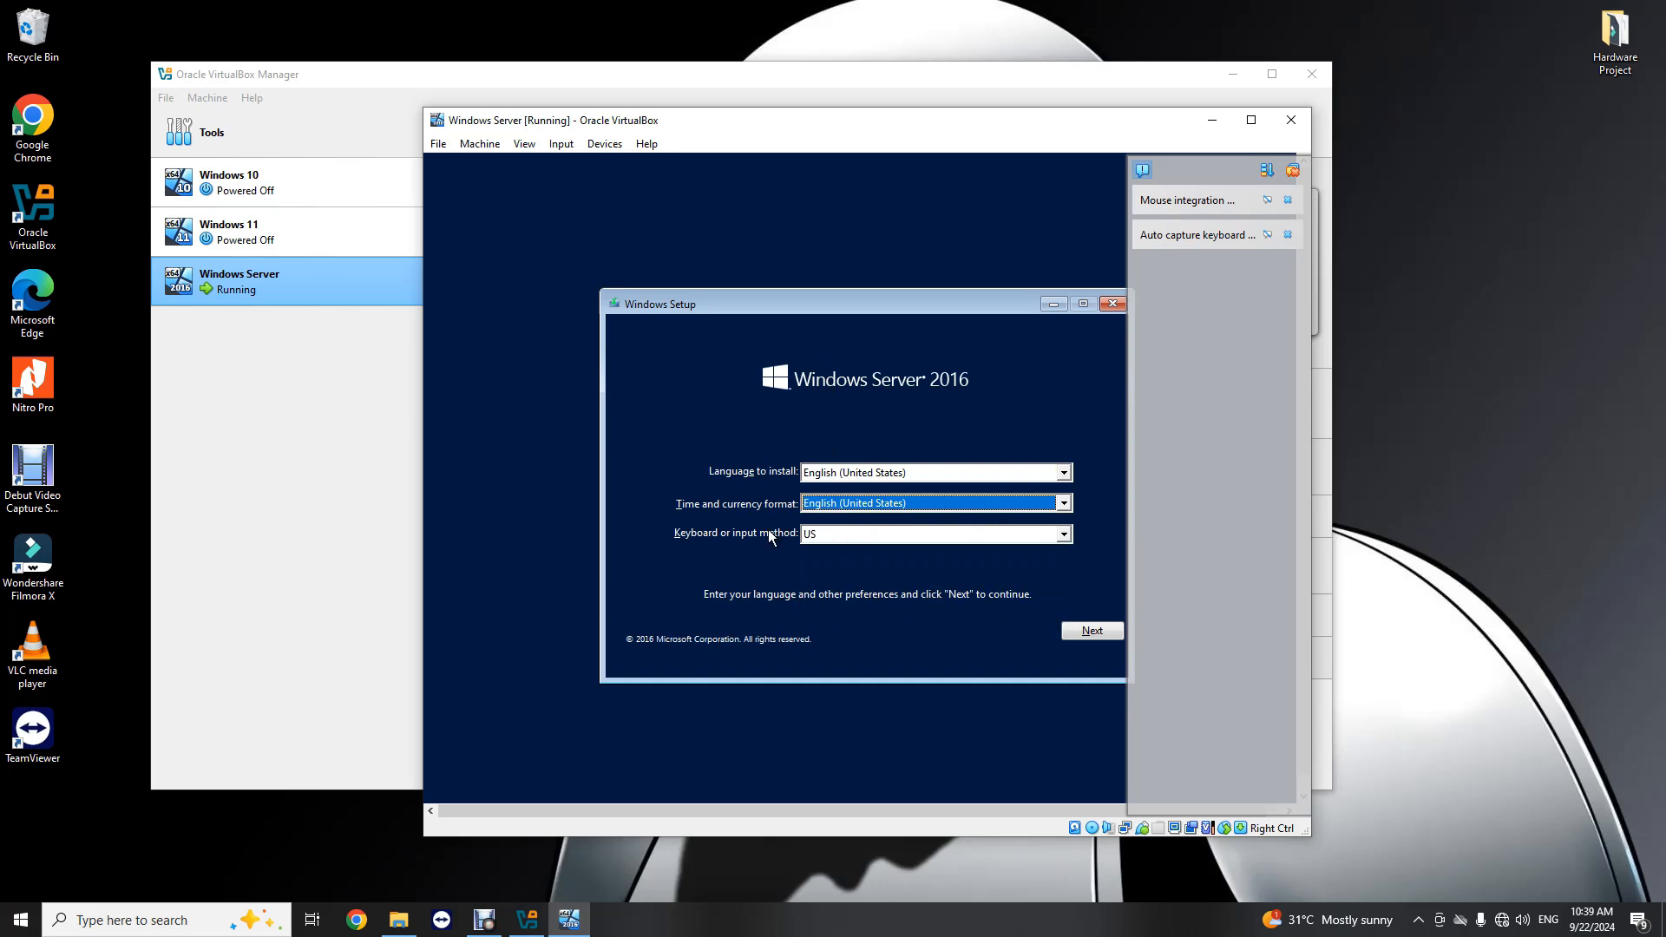
pyautogui.click(1092, 632)
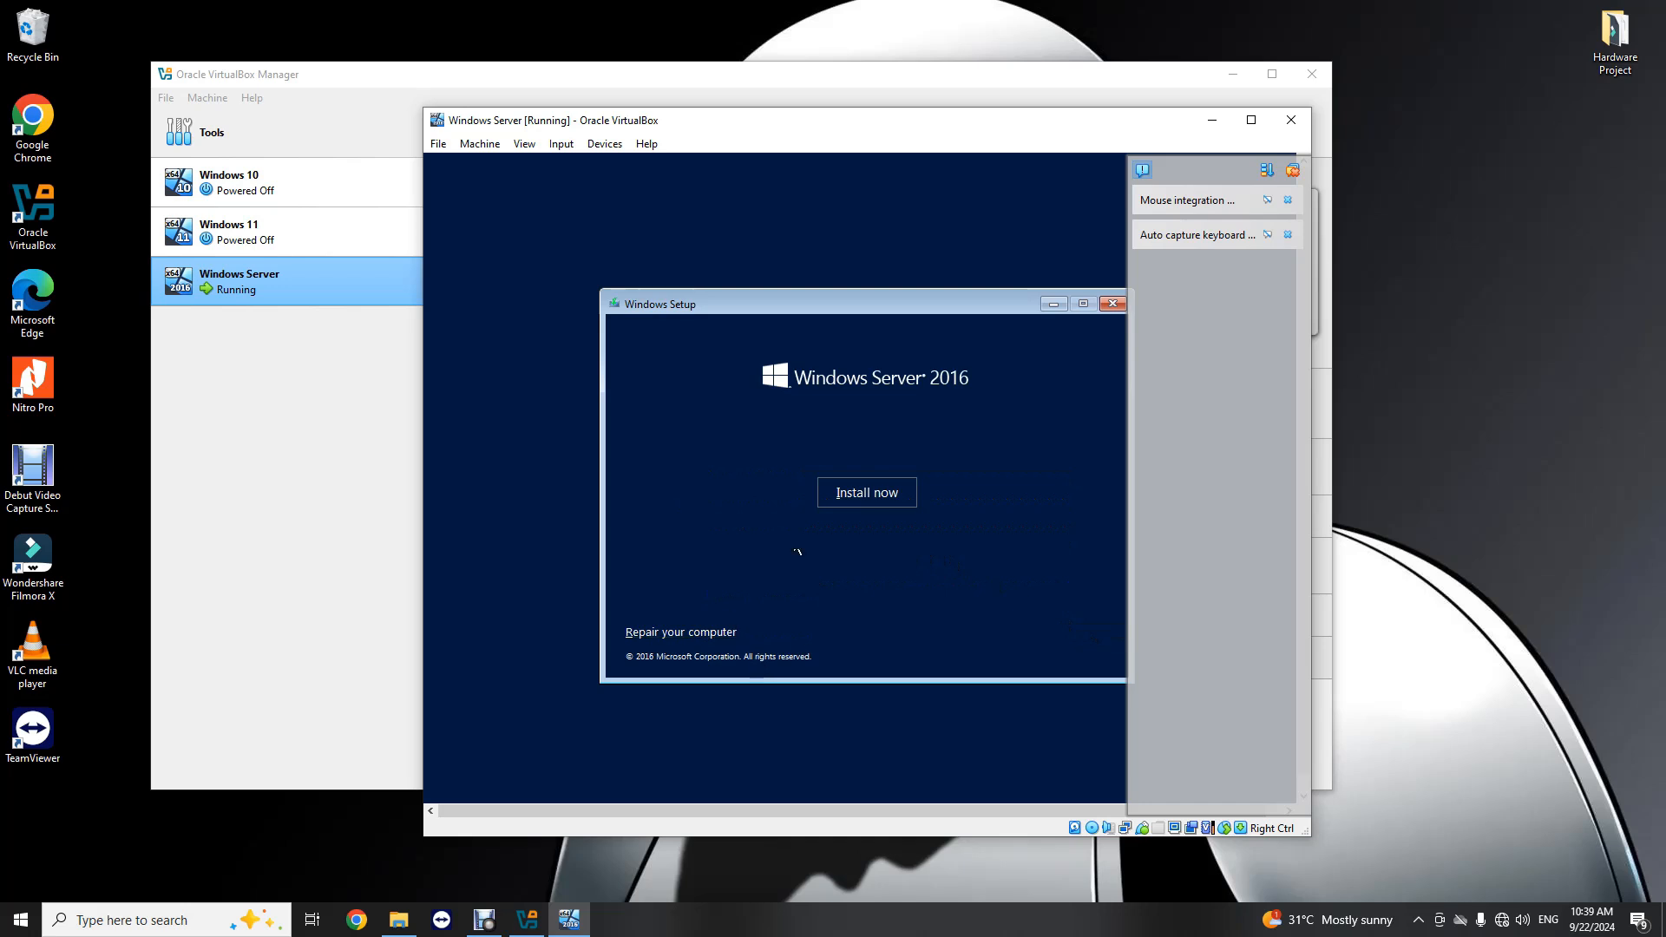
pyautogui.click(861, 495)
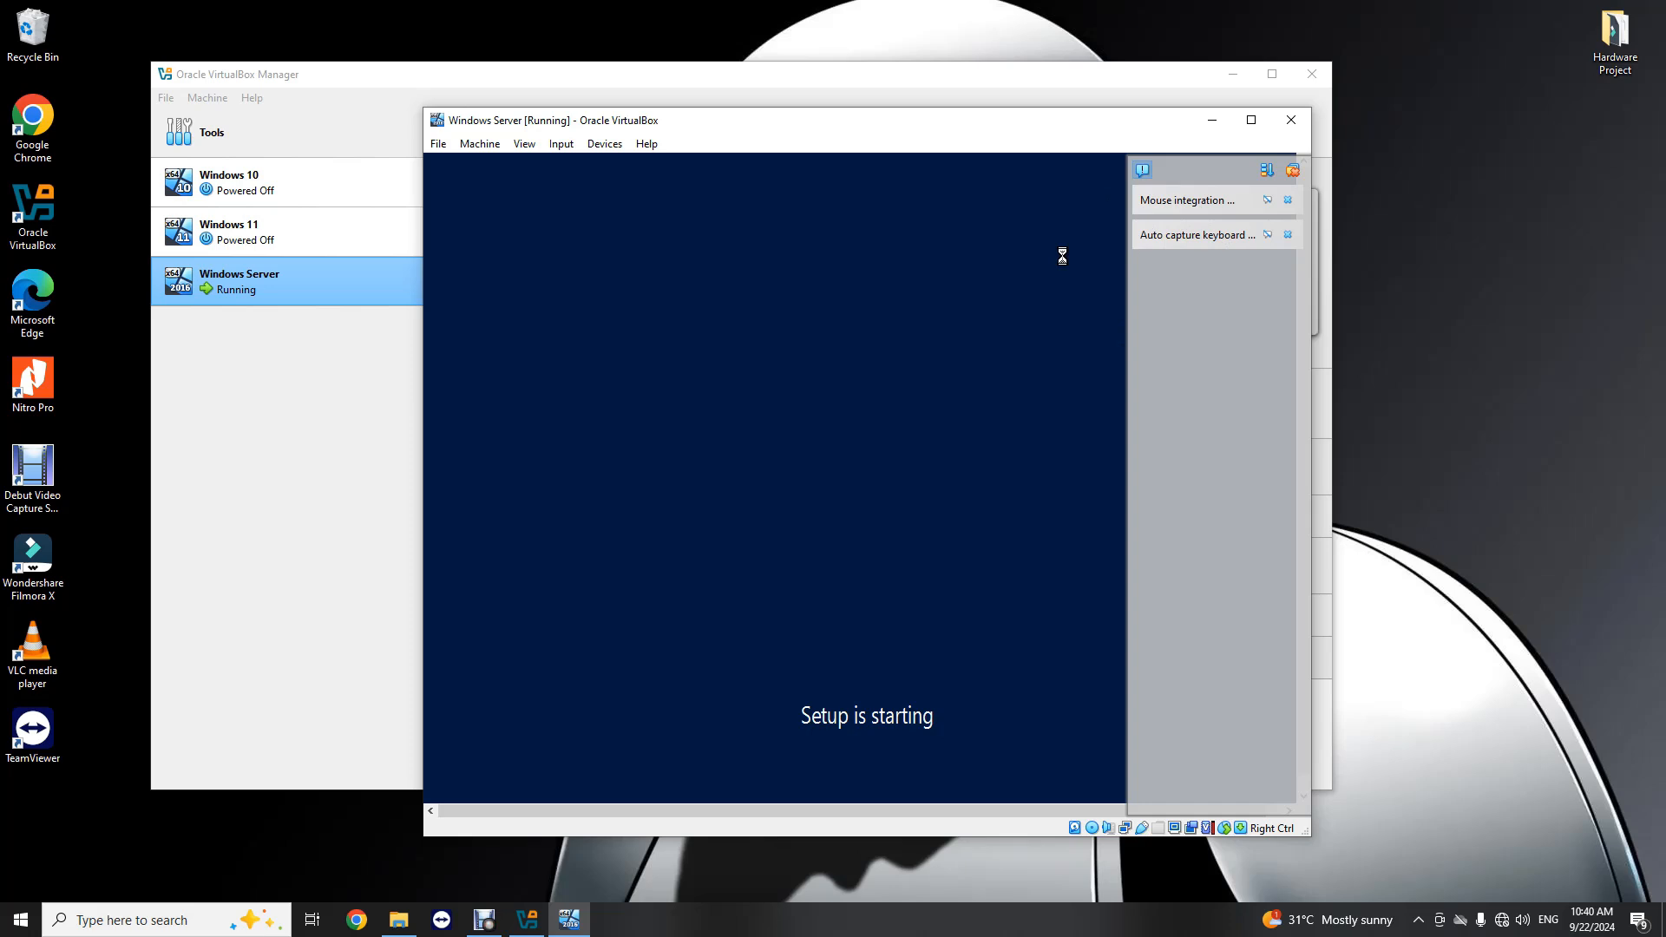
# Step: Hide the virtual machine's notification overlay and choose Windows Server 2016 Standard Evaluation (Desktop Experience) as the system to install
pyautogui.click(1232, 241)
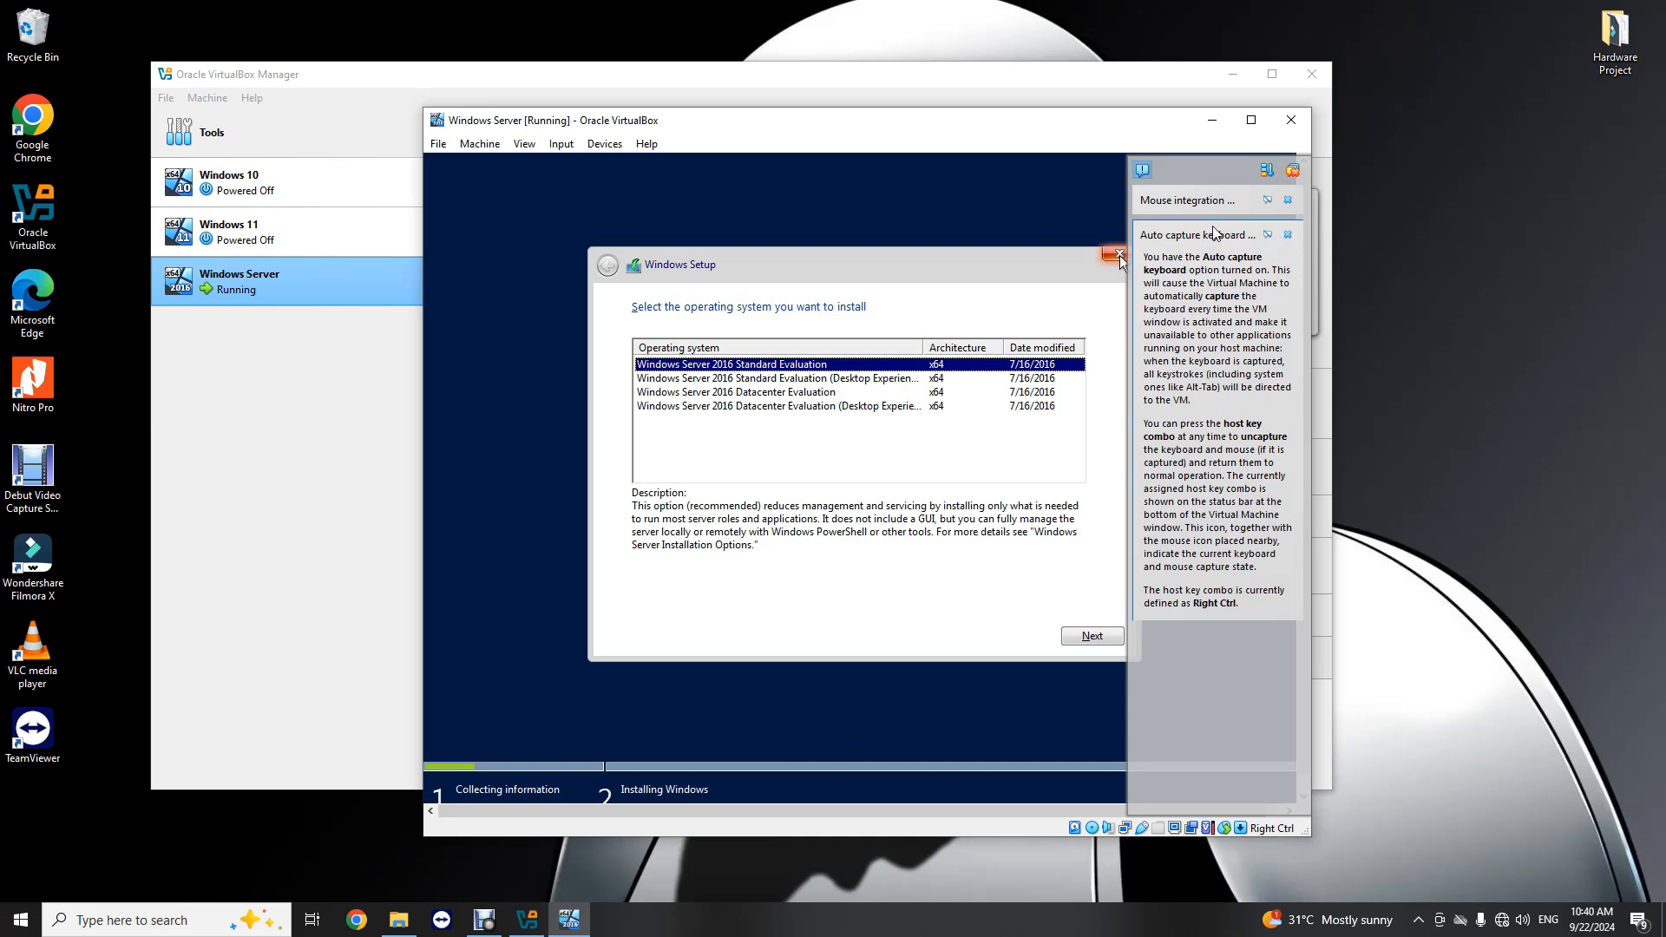
pyautogui.click(1151, 171)
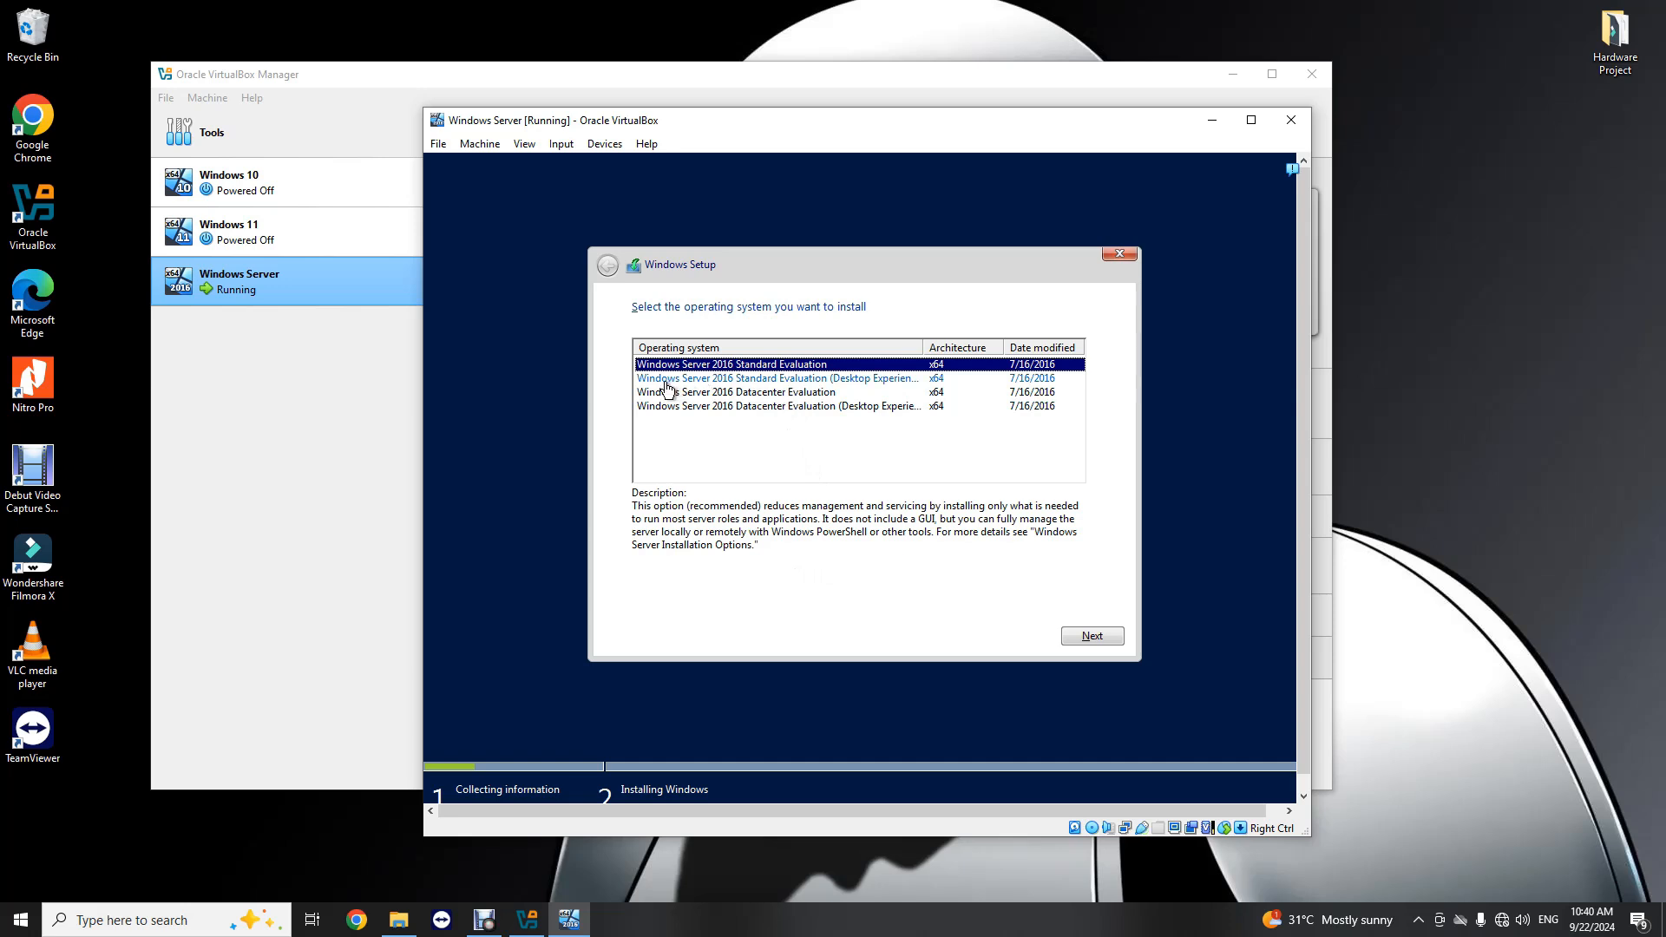
pyautogui.click(717, 382)
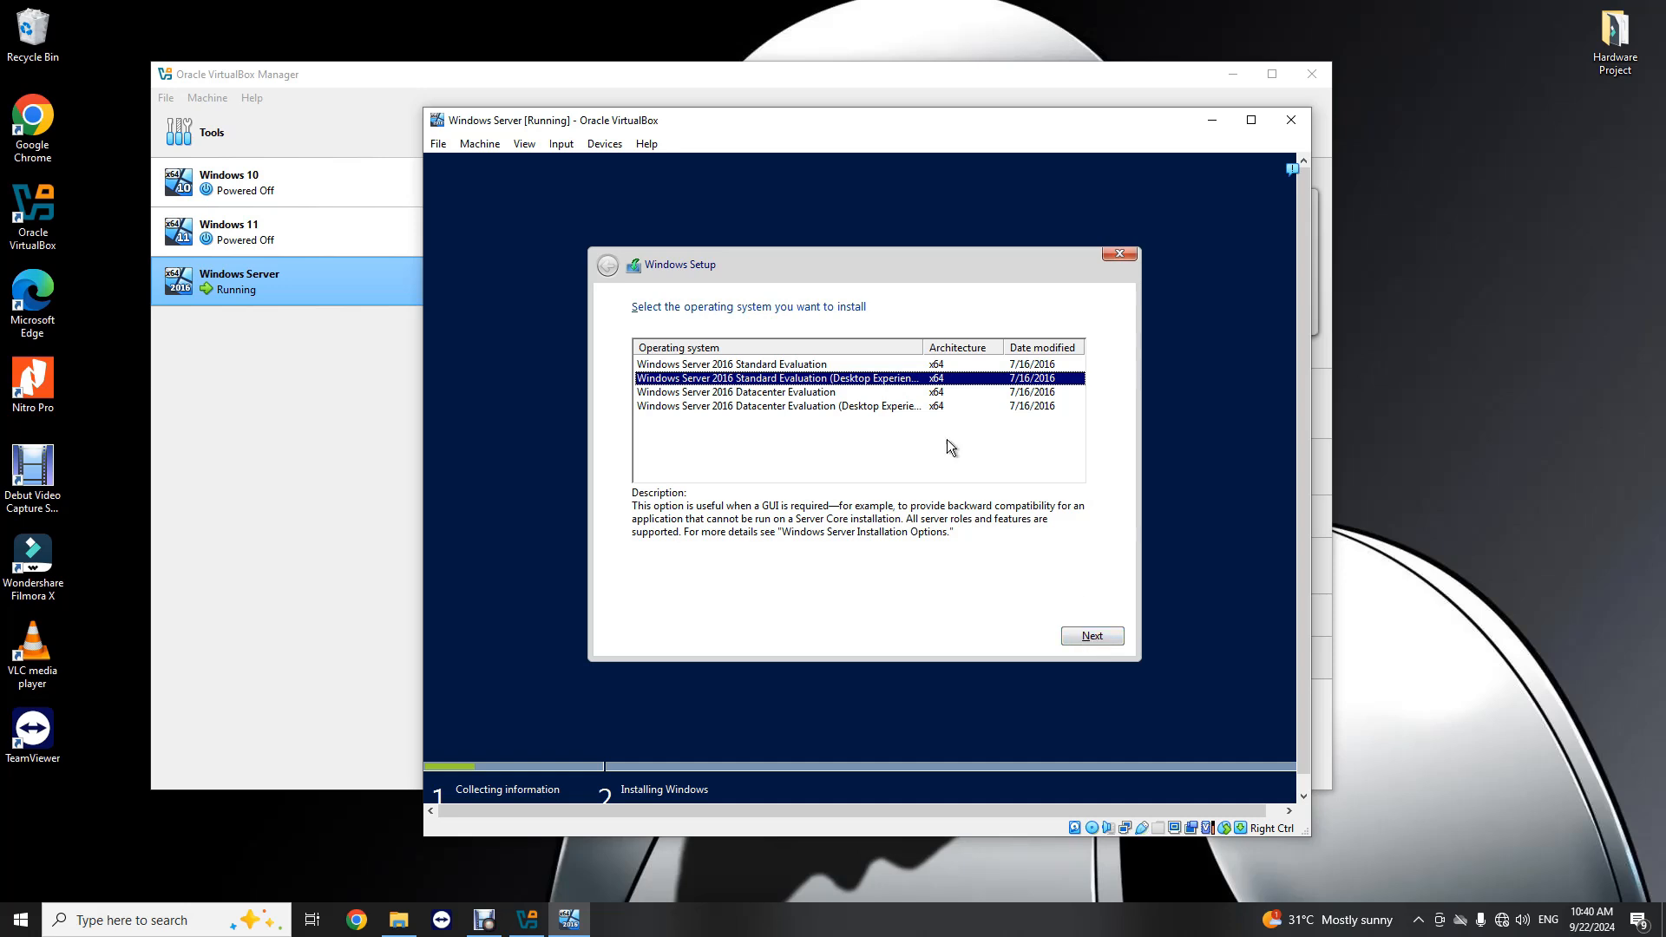
pyautogui.click(1095, 639)
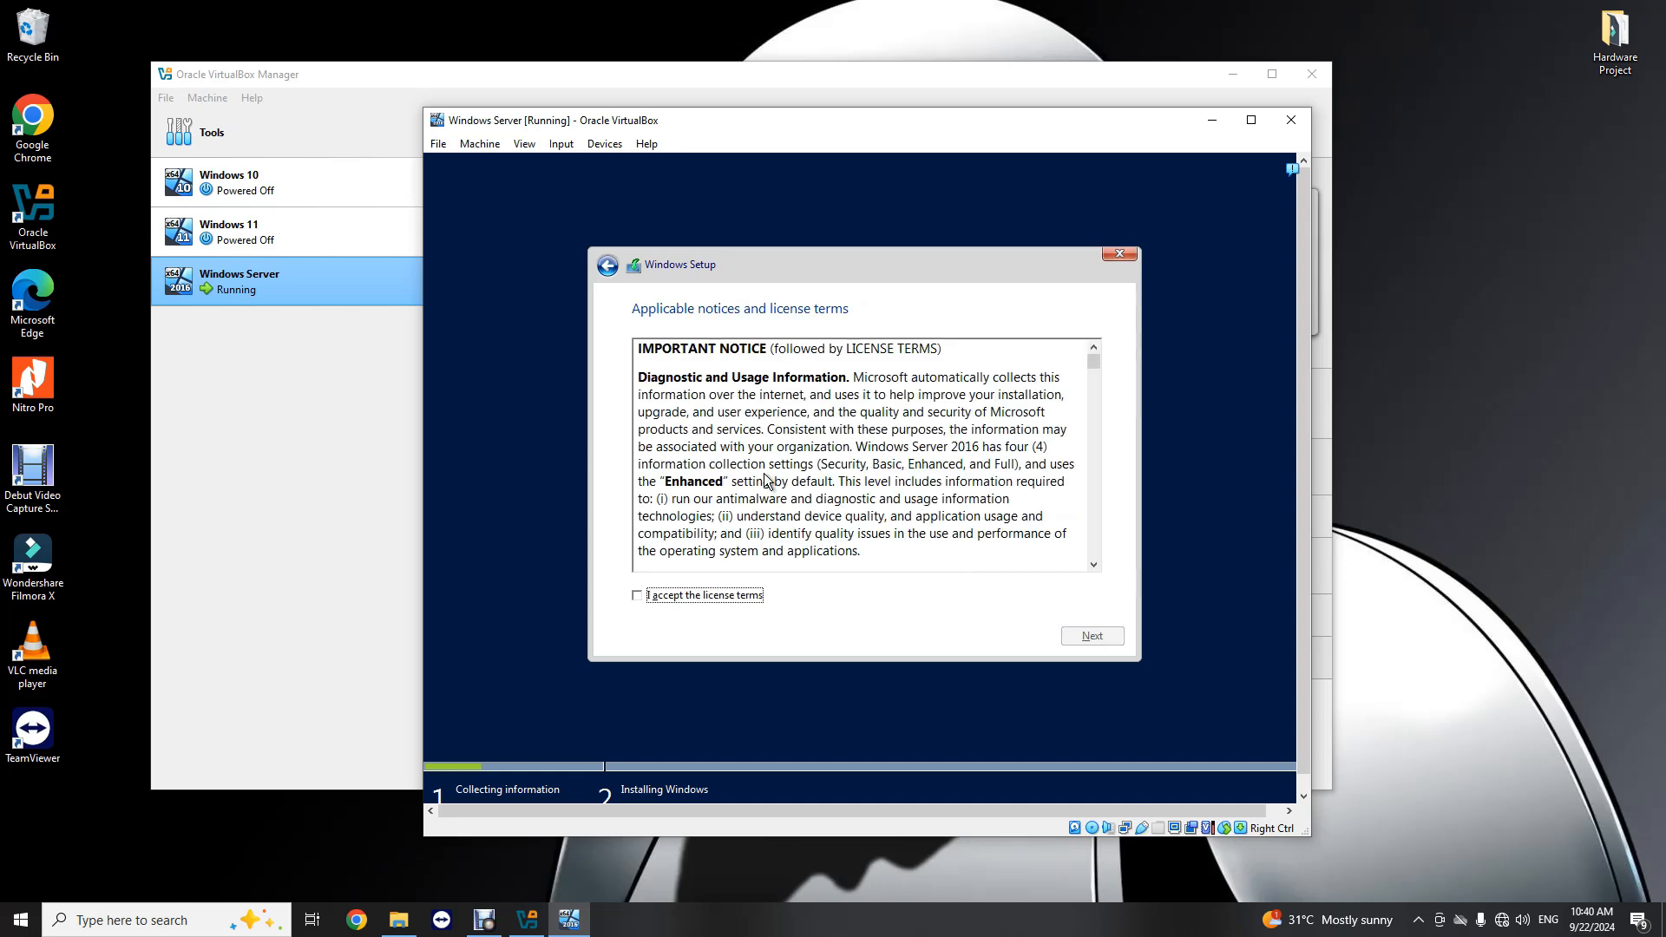
# Step: Accept the Windows Server 2016 license terms and continue to the installation type choice
pyautogui.scroll(-10, 852, 422)
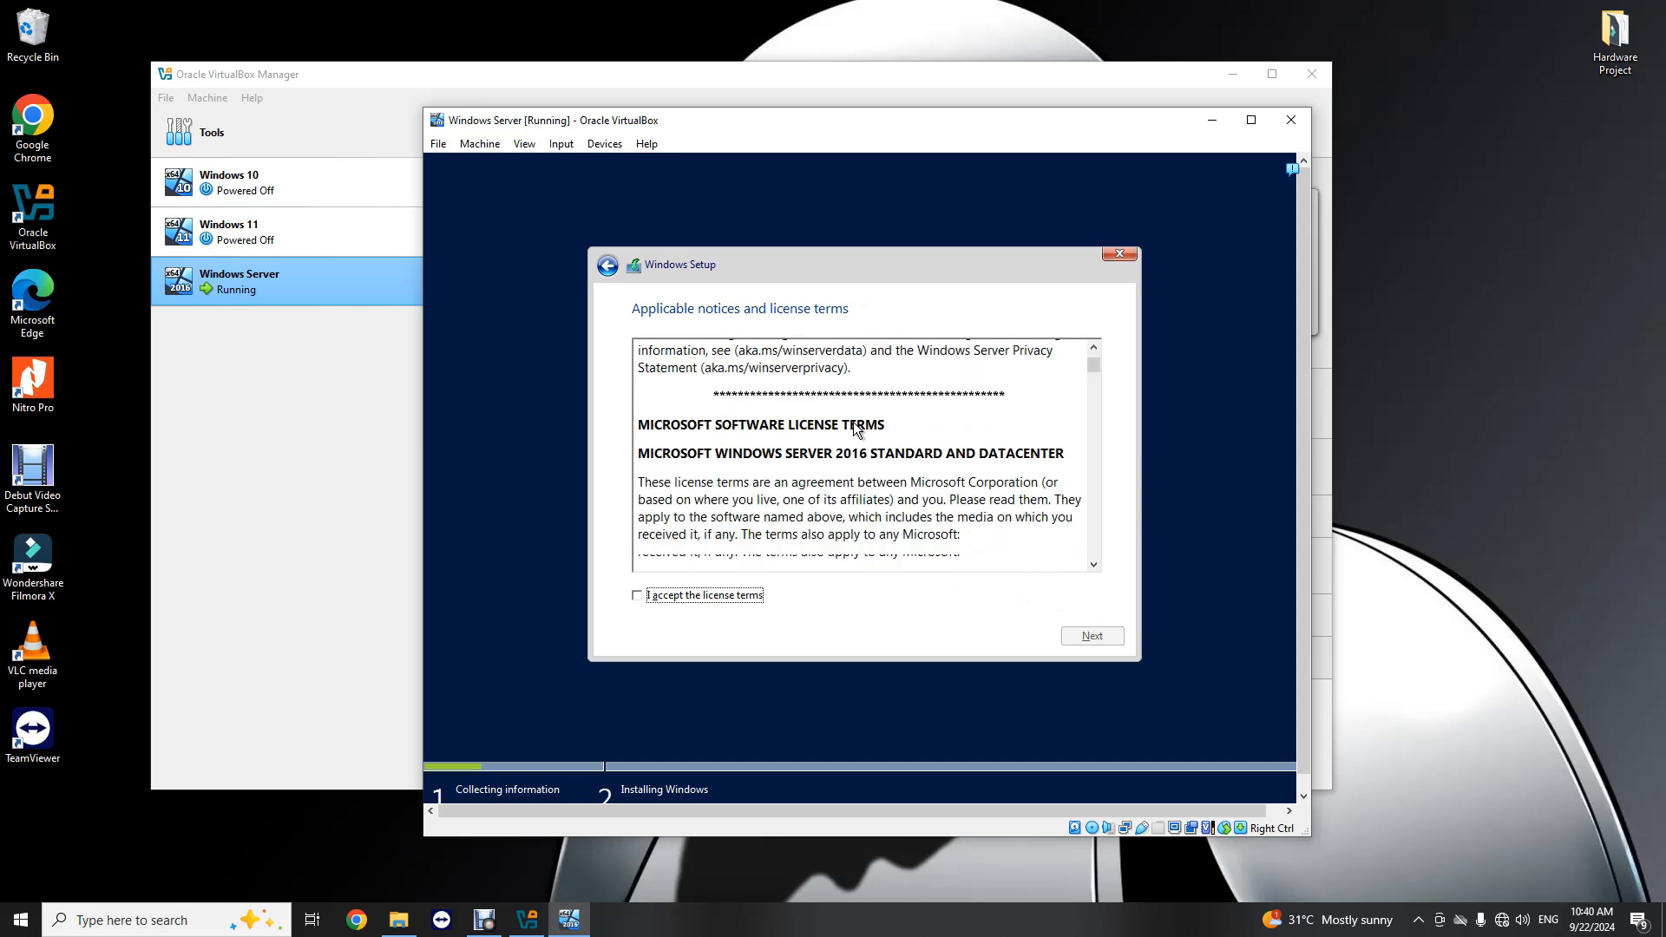
pyautogui.click(672, 596)
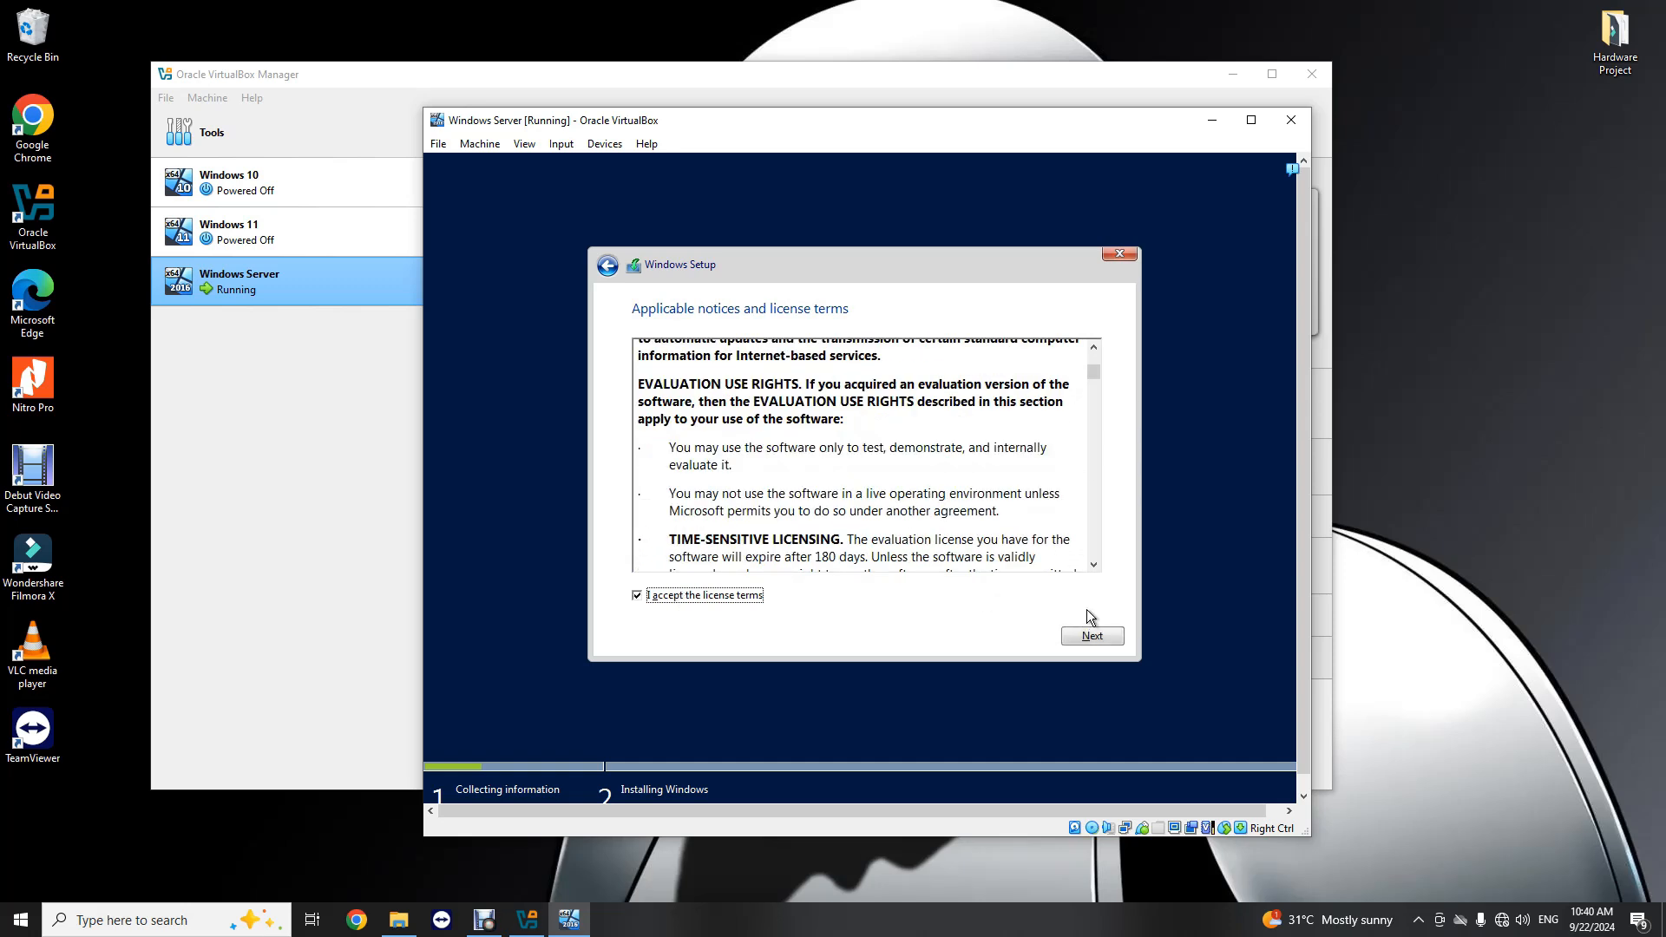
pyautogui.click(1088, 639)
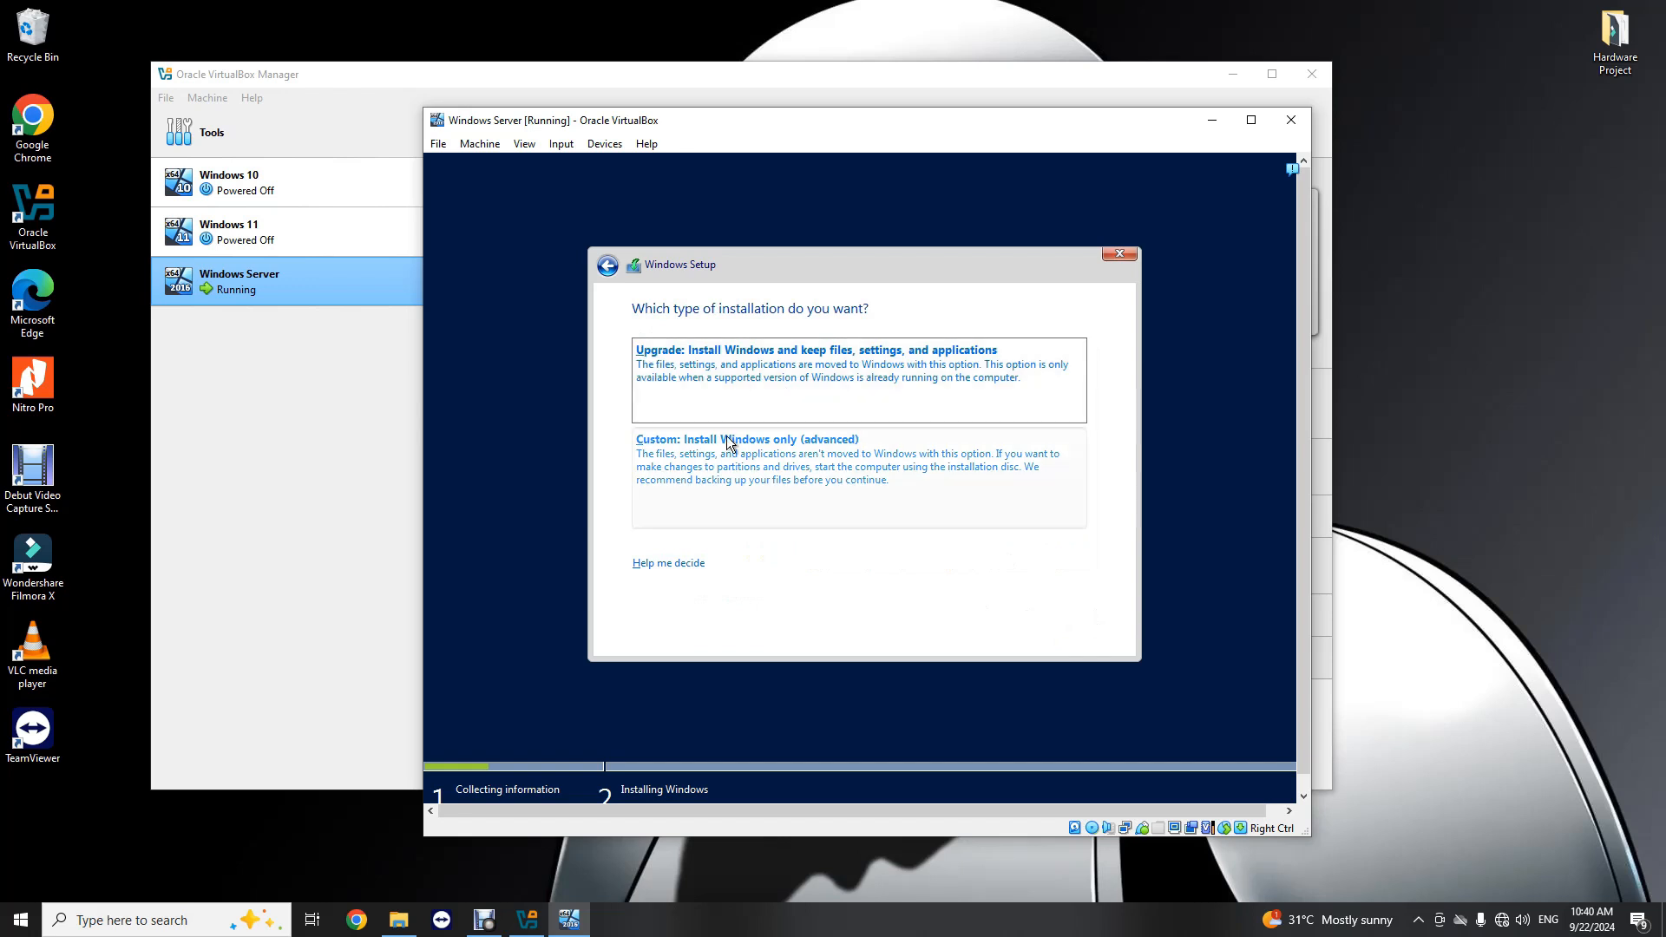
# Step: Choose the custom Windows-only installation and install Windows Server on the unallocated space of Drive 0
pyautogui.click(773, 468)
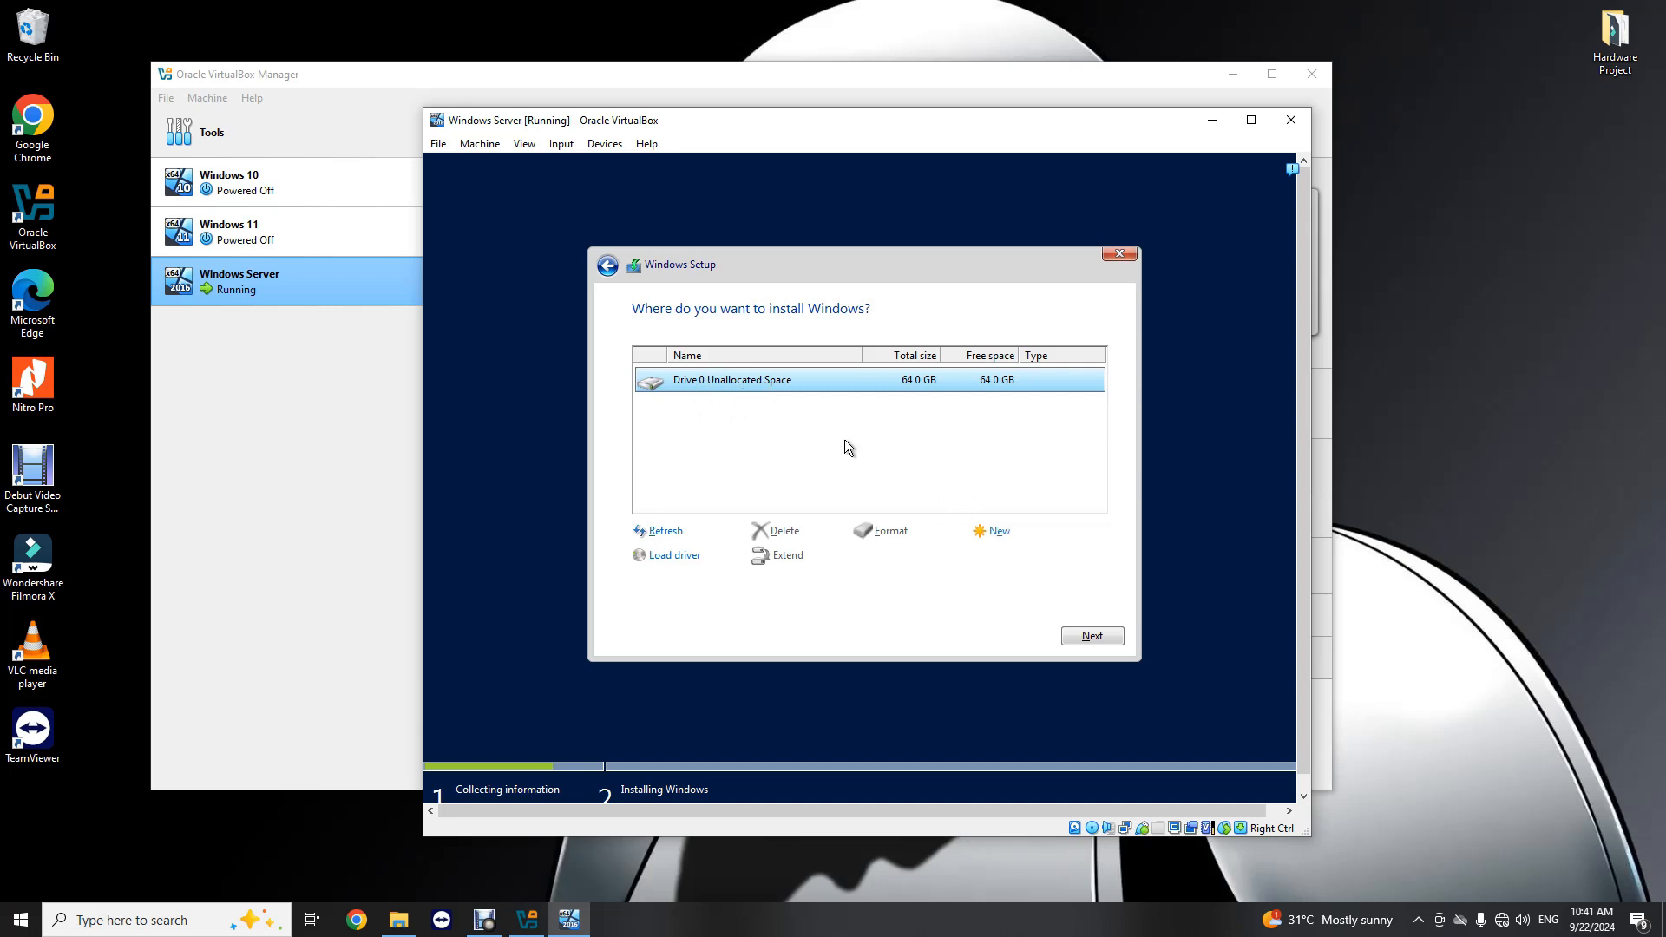
pyautogui.click(1090, 636)
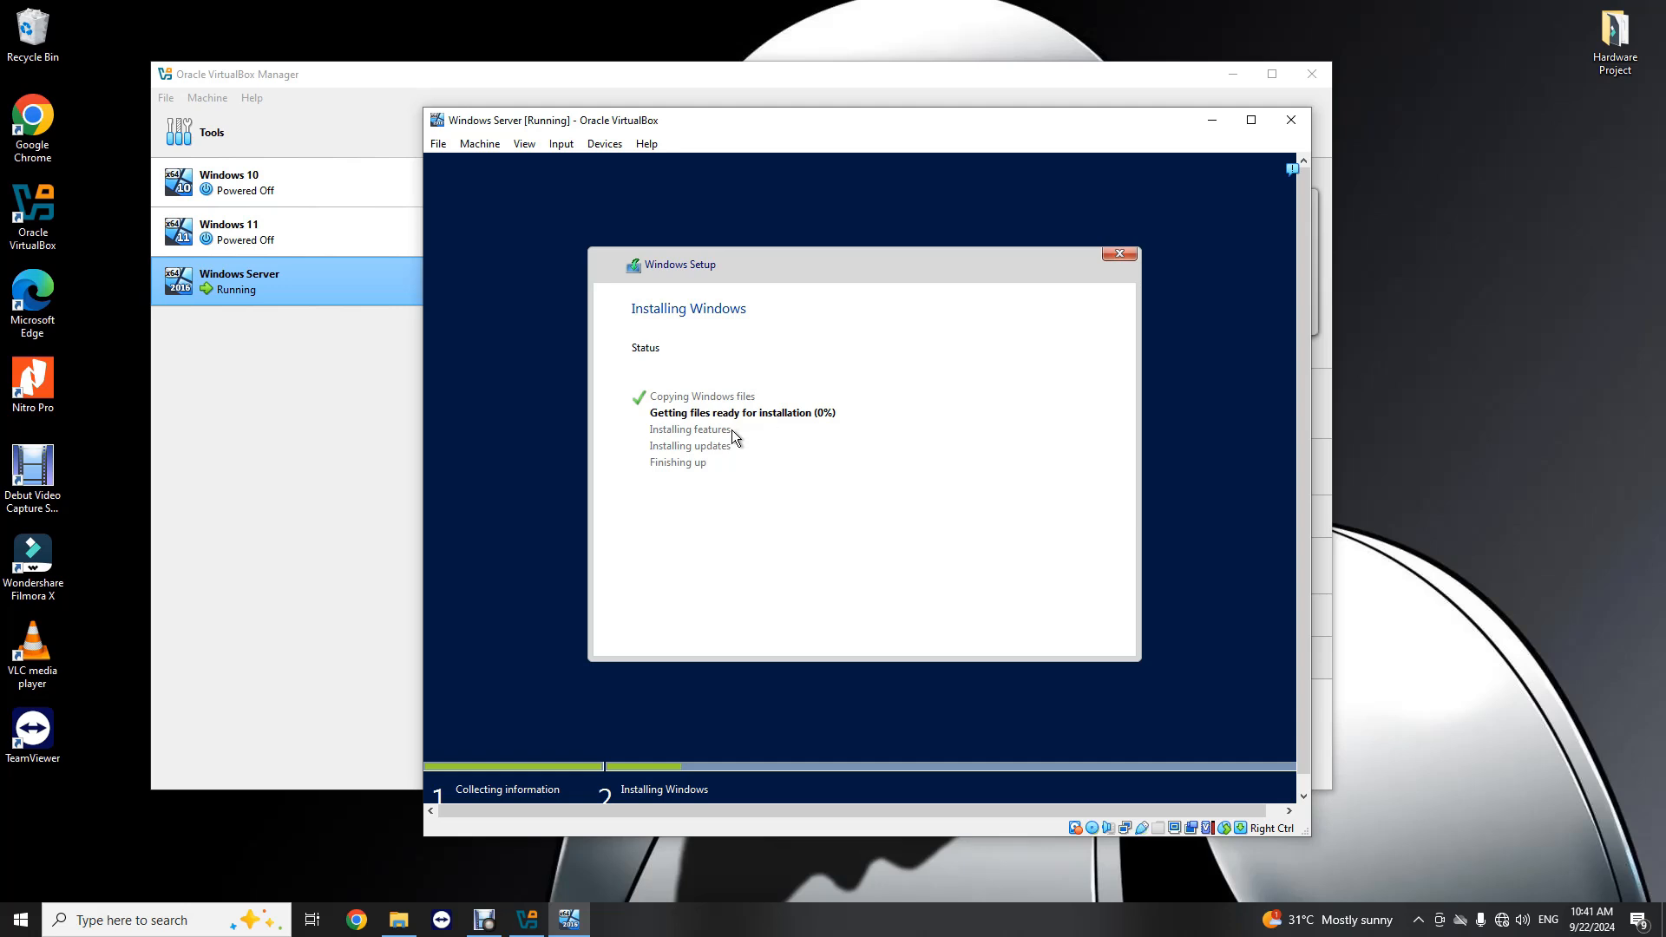
pyautogui.click(484, 920)
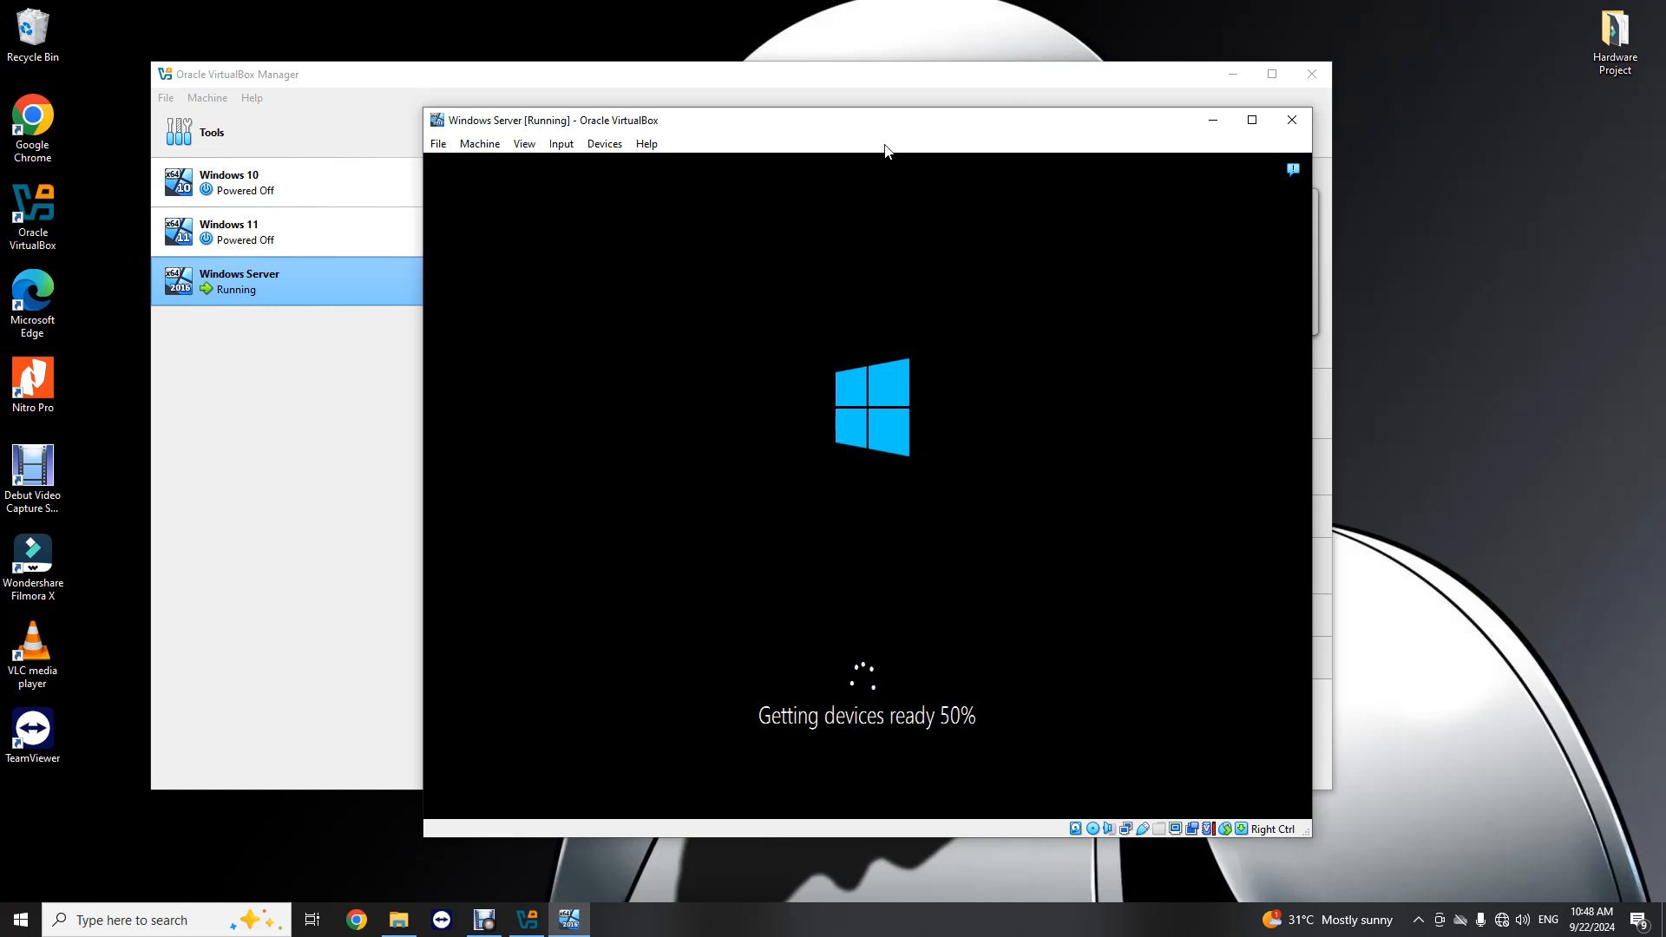
pyautogui.moveTo(885, 128)
pyautogui.mouseDown()
pyautogui.moveTo(941, 74)
pyautogui.moveTo(931, 152)
pyautogui.moveTo(902, 139)
pyautogui.mouseUp()
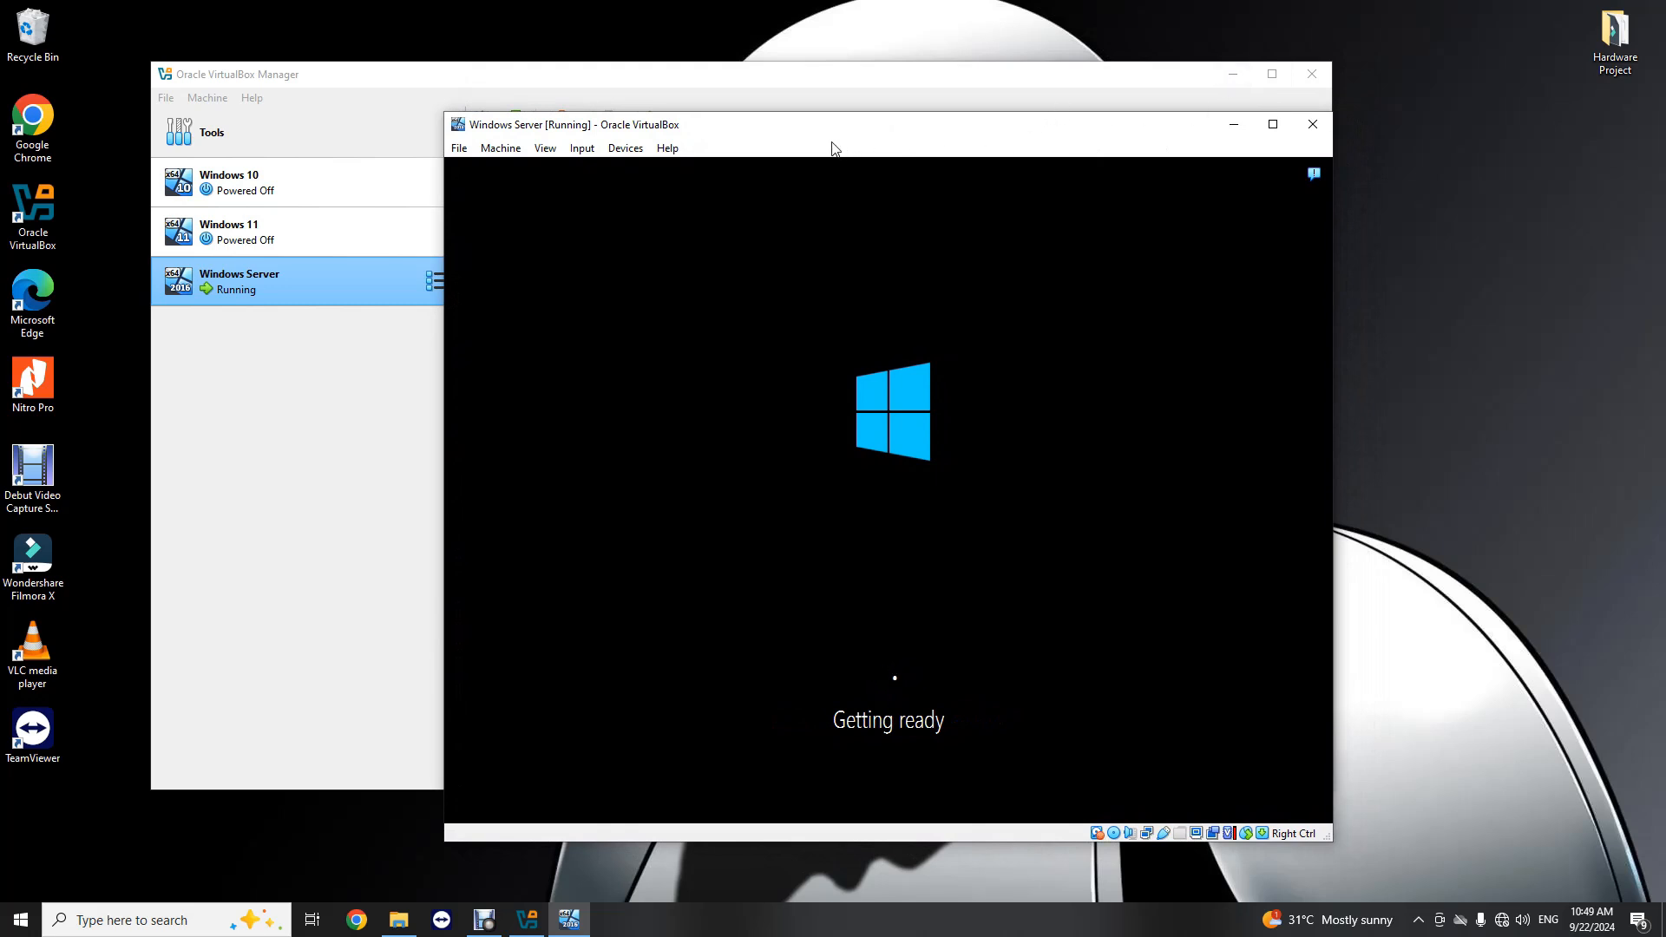
pyautogui.moveTo(885, 134); pyautogui.dragTo(920, 160)
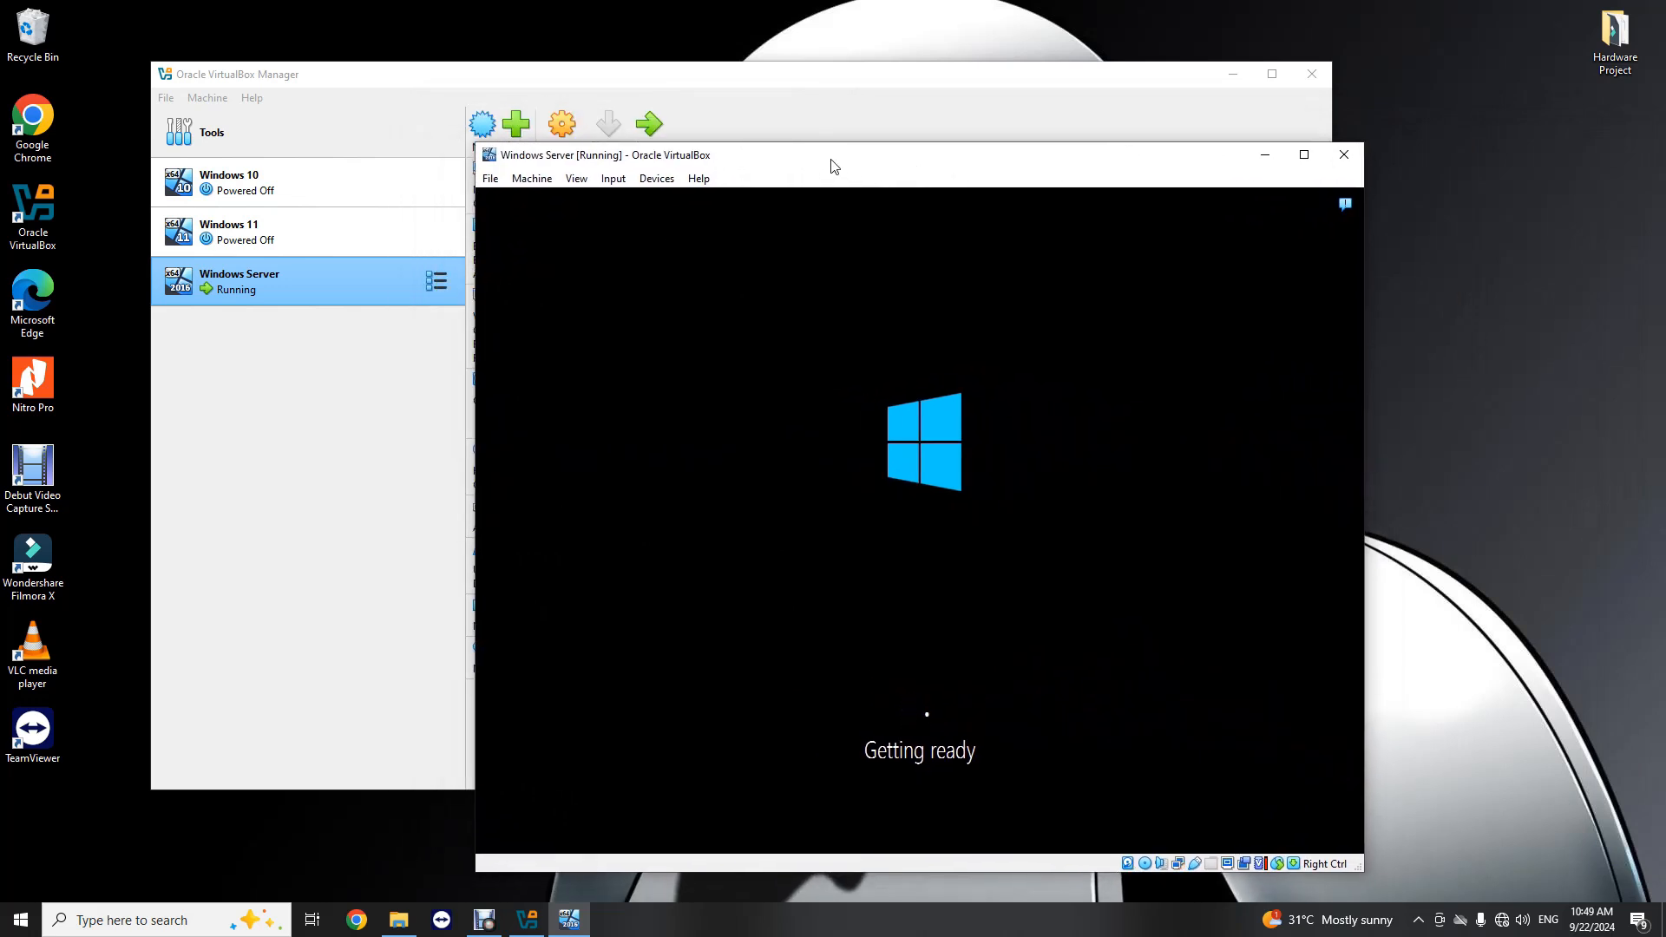
pyautogui.click(776, 80)
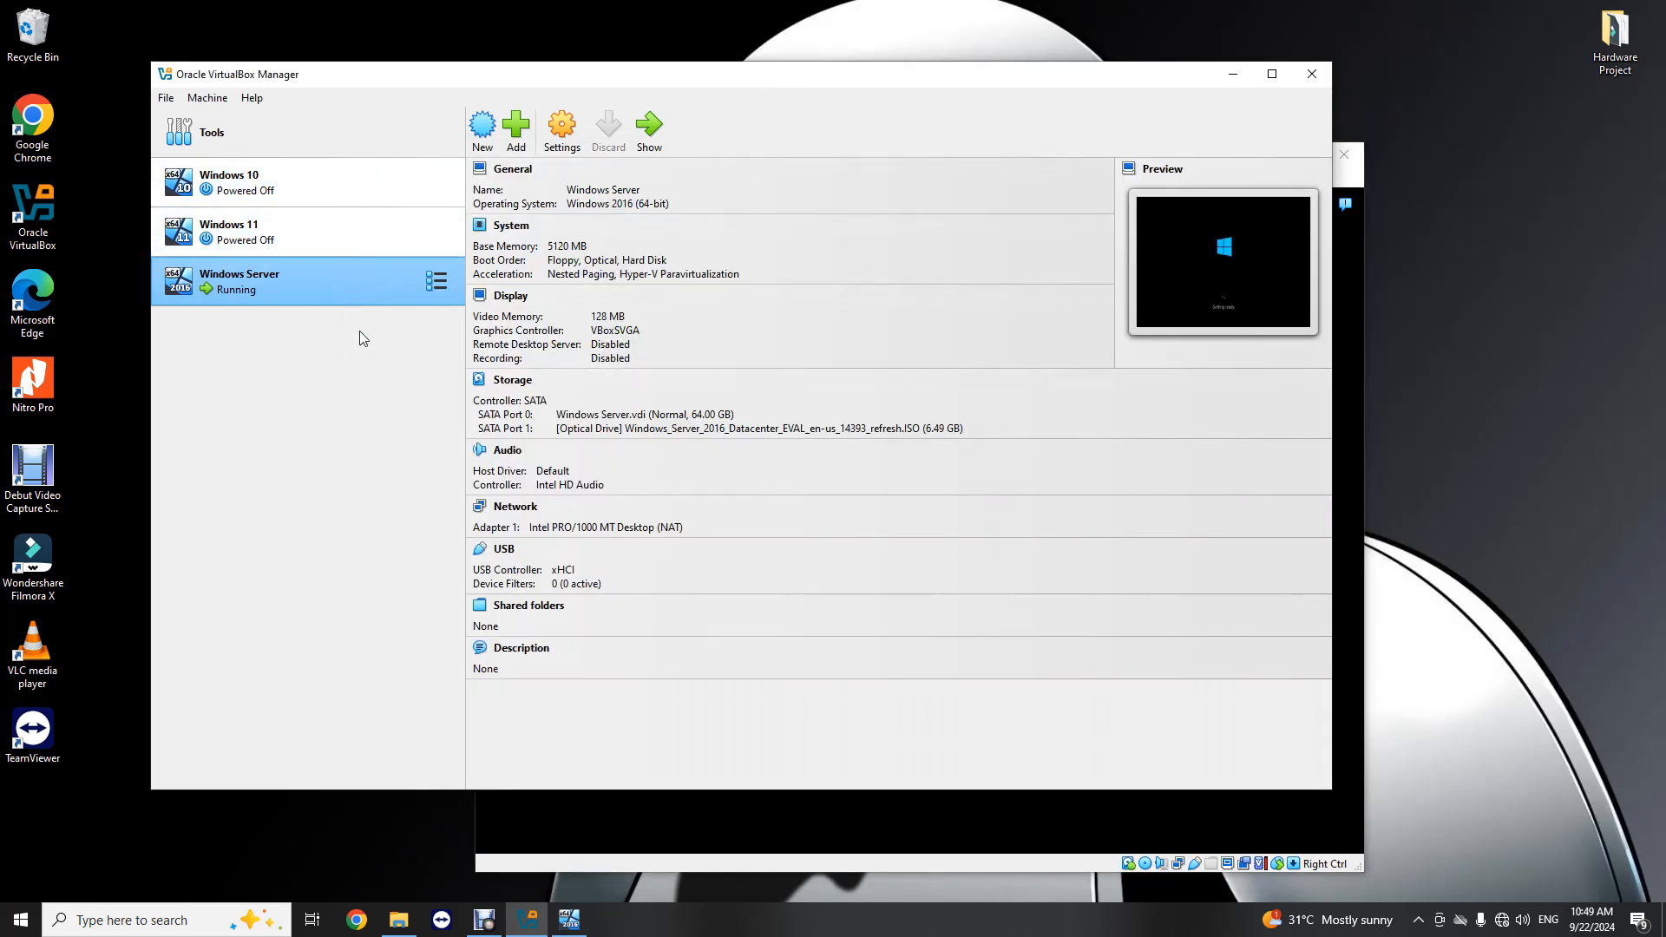
pyautogui.click(970, 863)
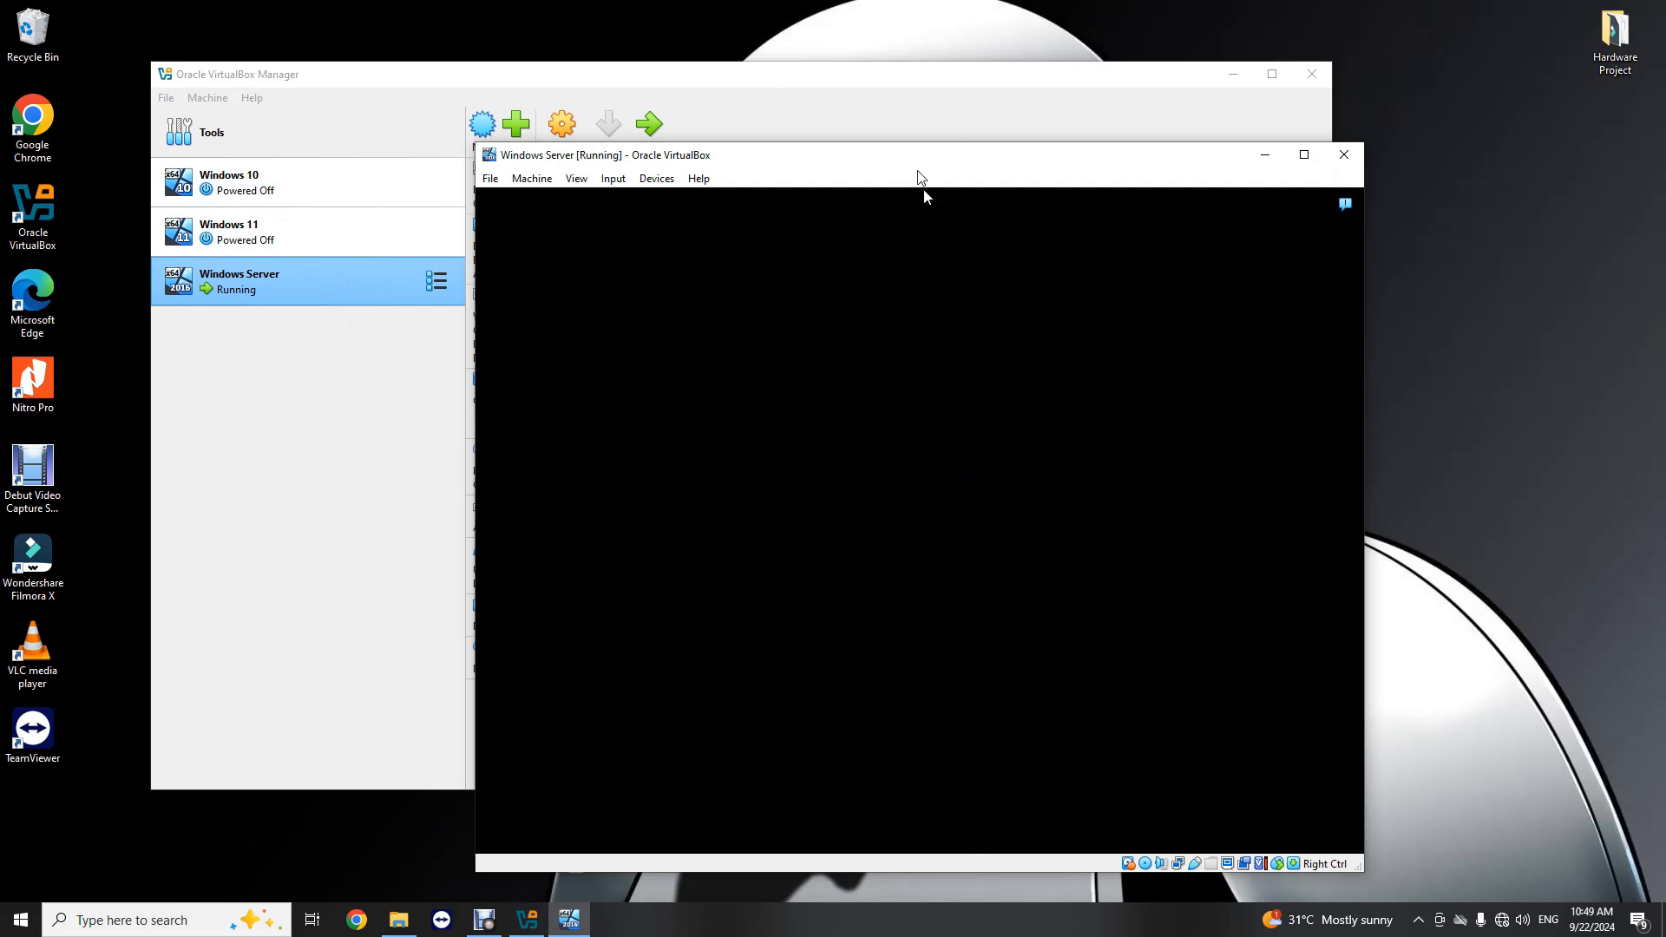
pyautogui.moveTo(865, 161); pyautogui.dragTo(905, 132)
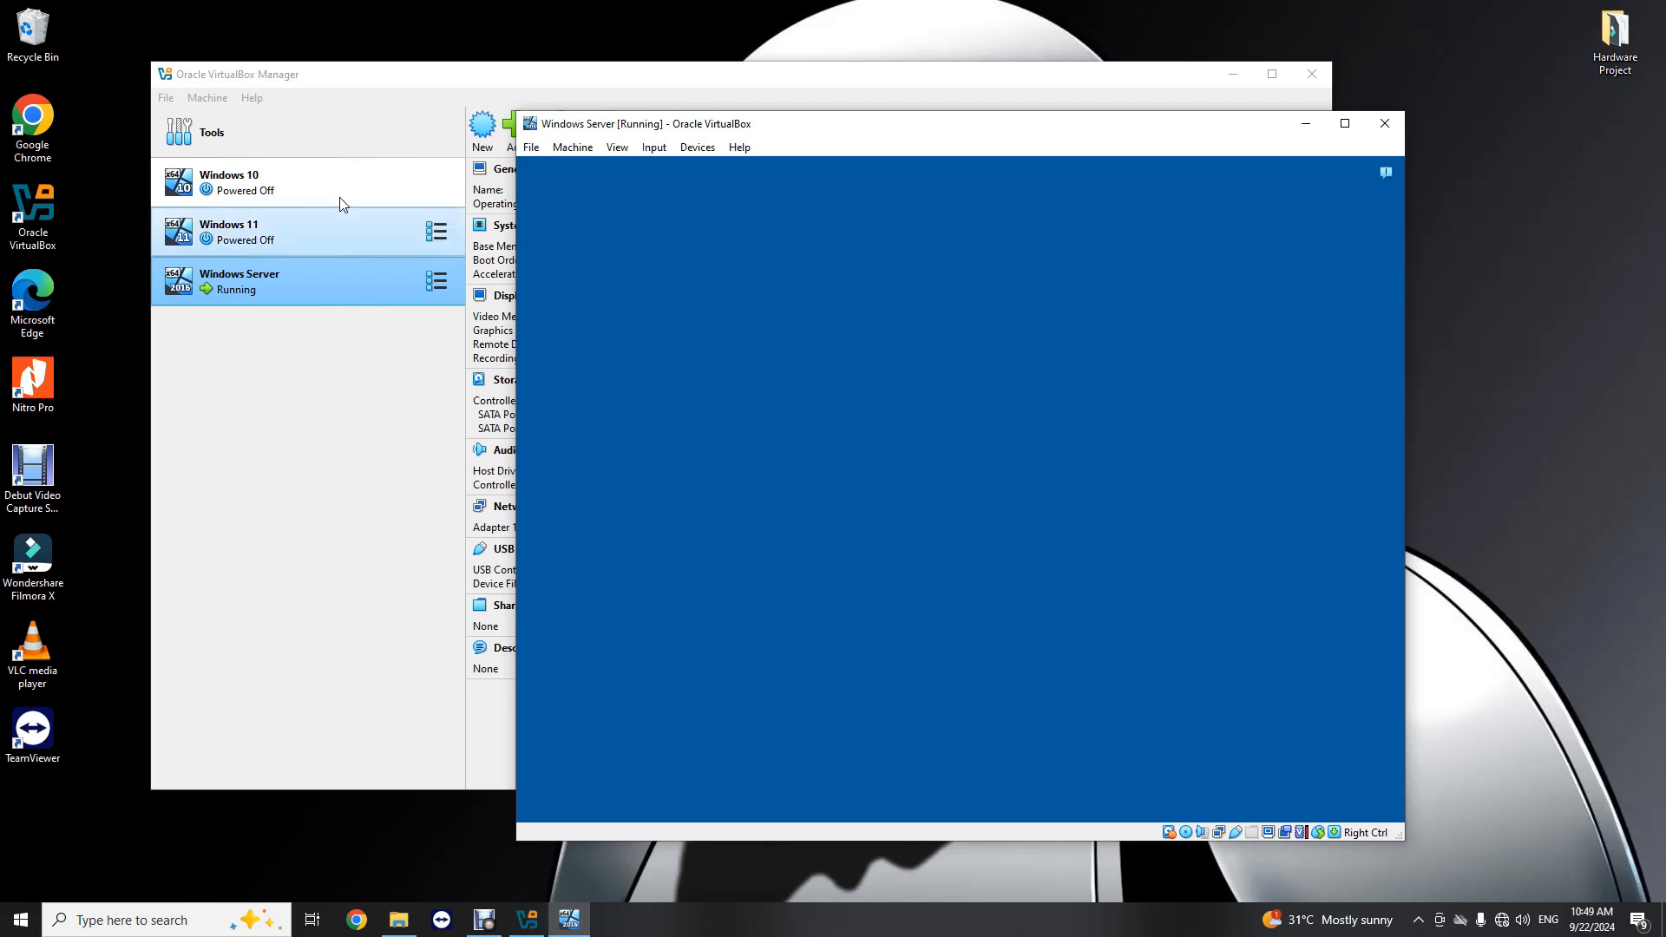
pyautogui.moveTo(883, 134); pyautogui.dragTo(806, 82)
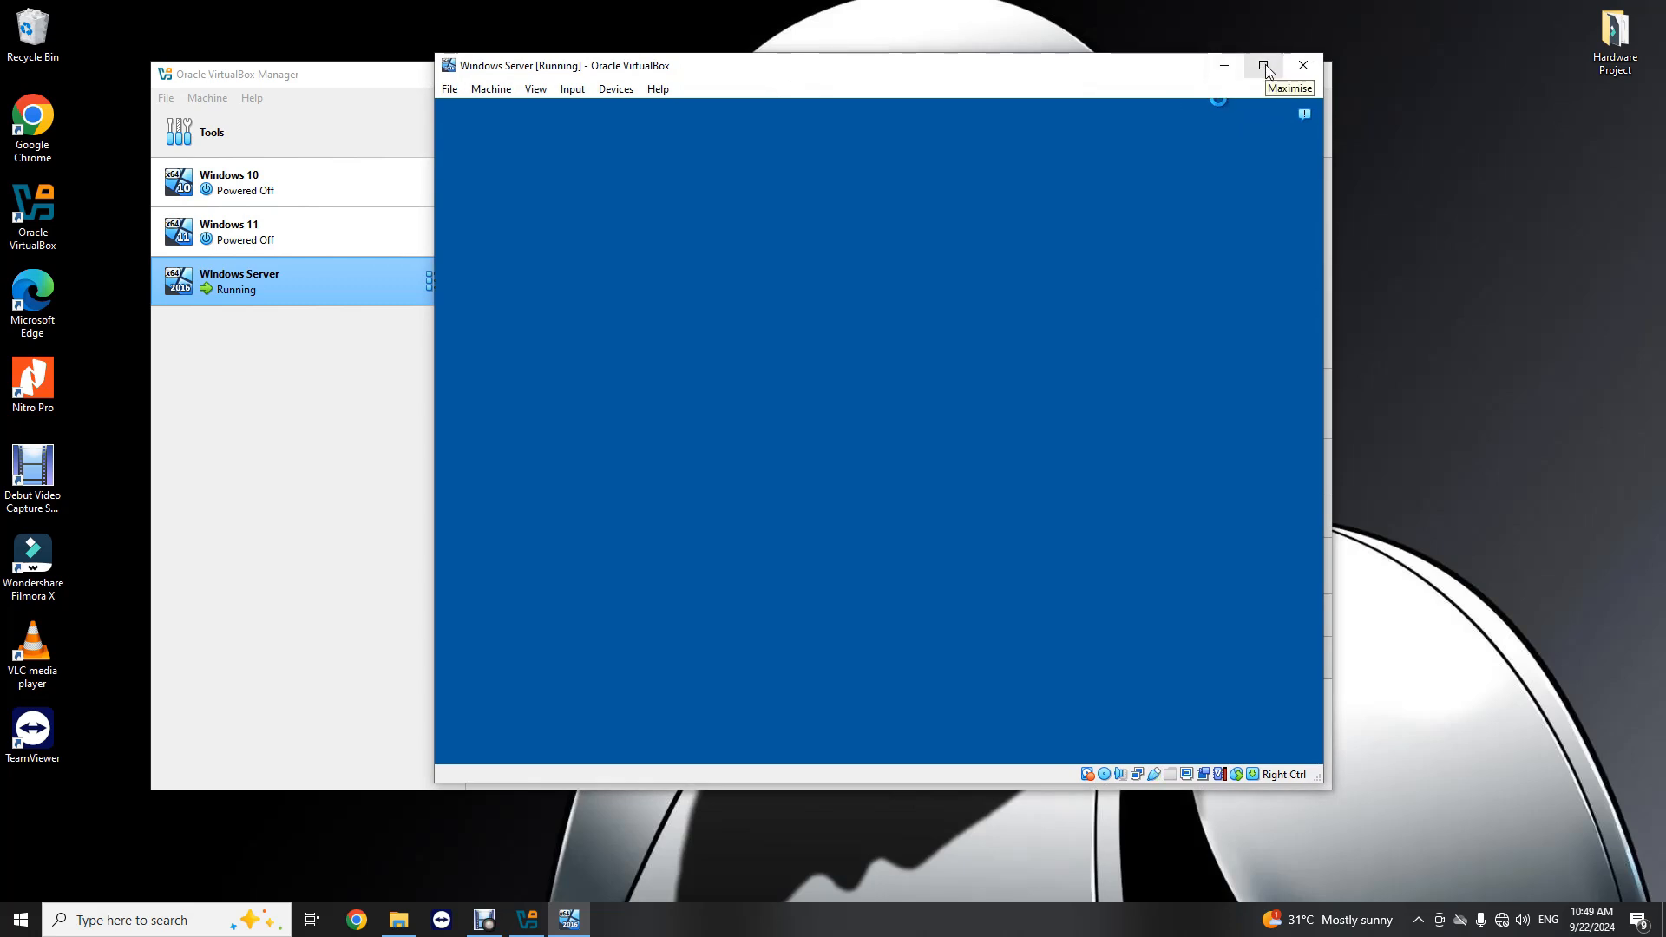
# Step: Maximize the virtual machine's window and switch it to full-screen mode, confirming the switch
pyautogui.click(1264, 66)
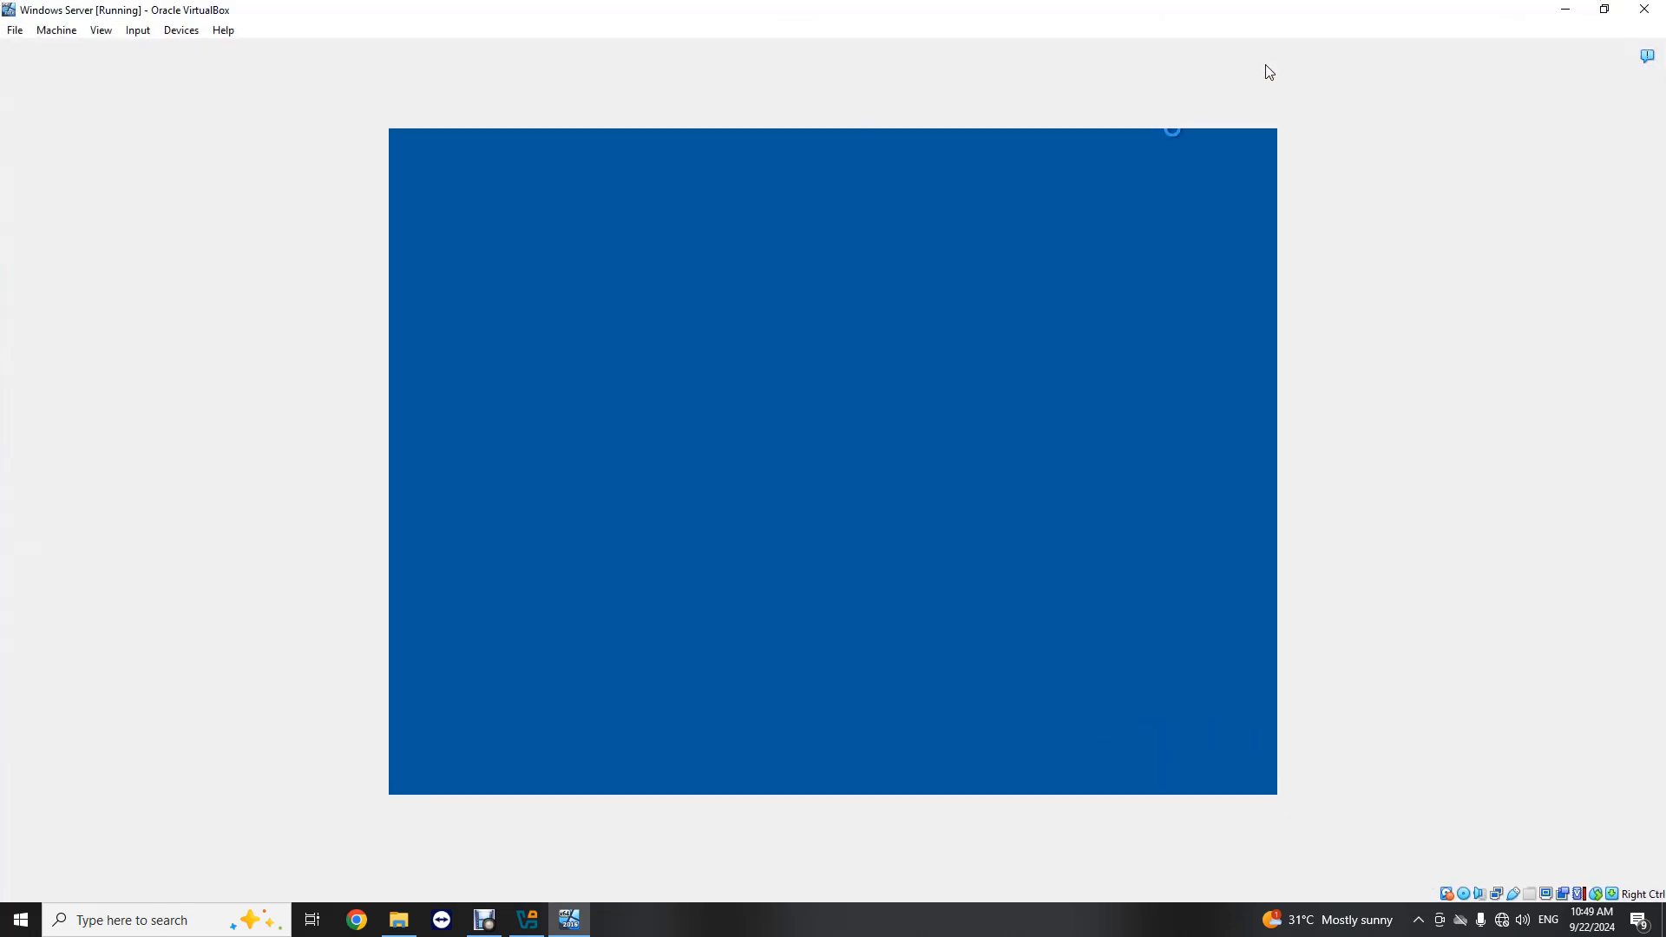
pyautogui.click(101, 32)
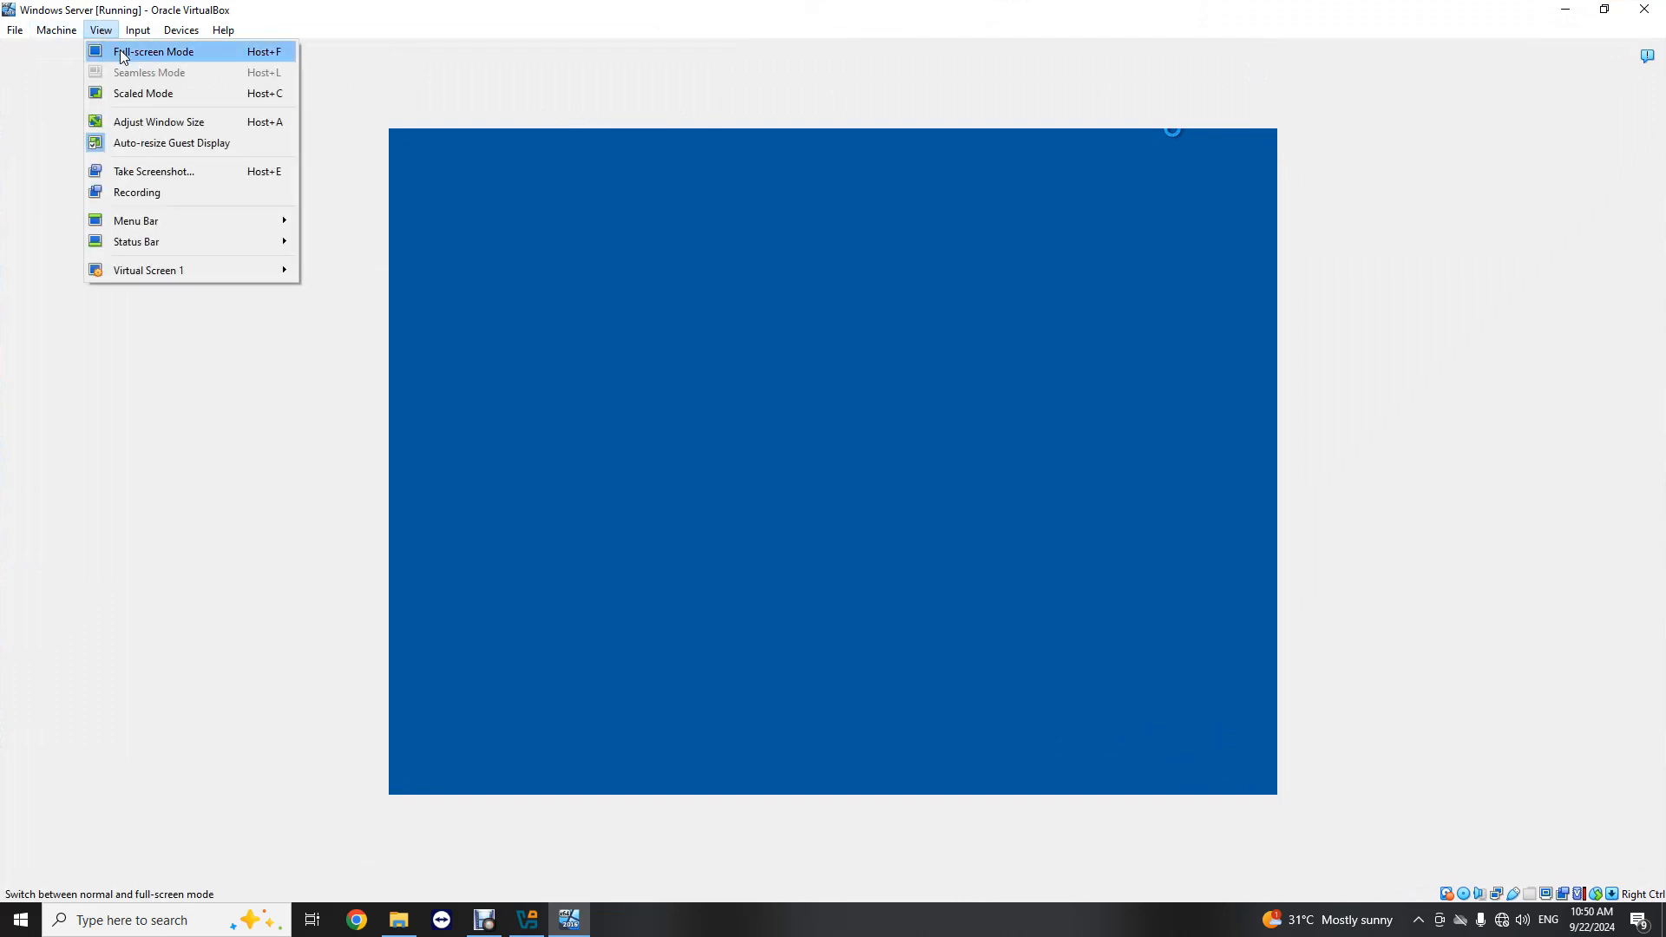
pyautogui.click(148, 51)
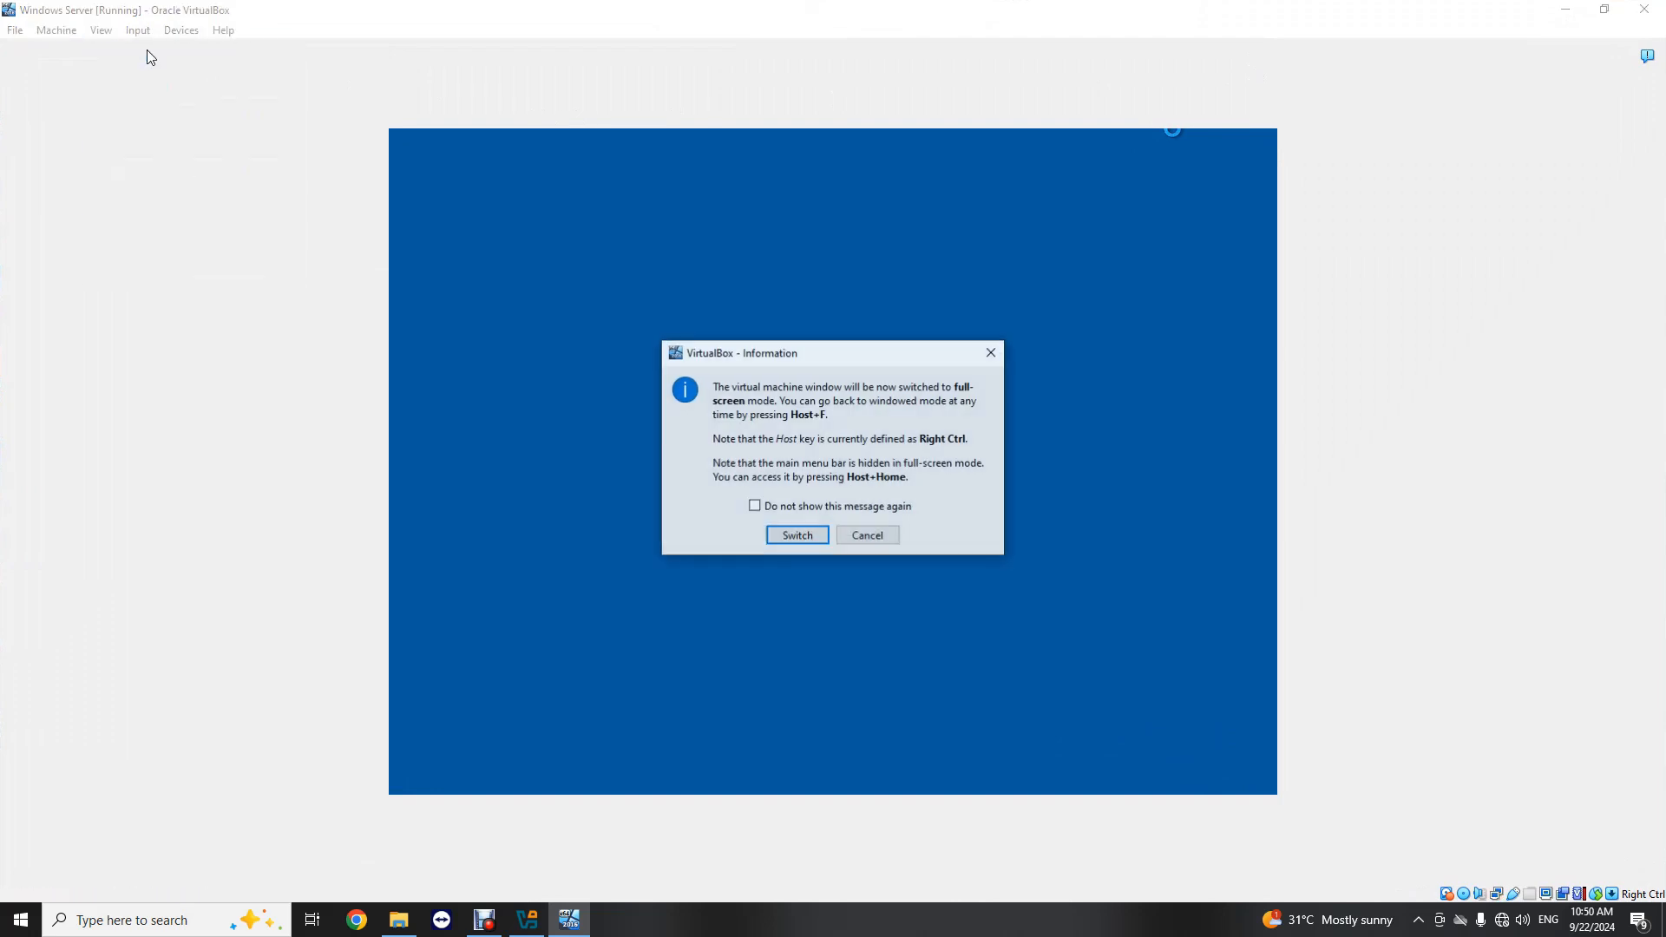
pyautogui.click(797, 536)
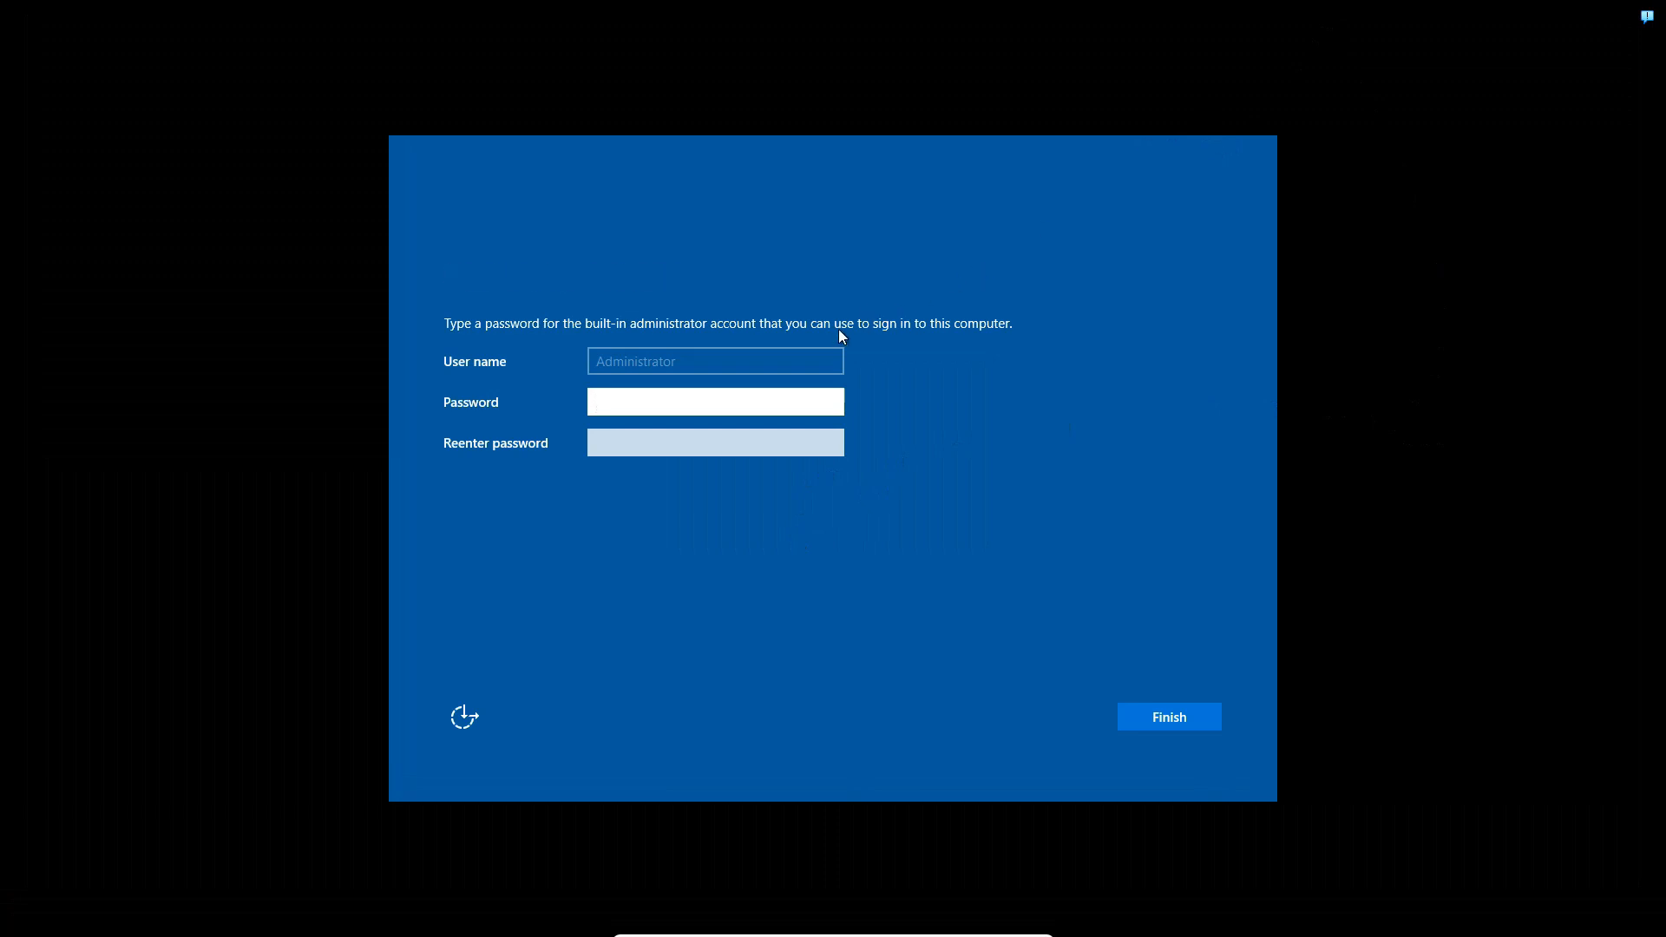
# Step: Enter and re-enter a password for the built-in Administrator account and finish customizing the settings
pyautogui.write('Pa')
pyautogui.press('BackSpace')
pyautogui.press('BackSpace')
pyautogui.write('Password123!')
pyautogui.click(724, 439)
pyautogui.write('Password123!')
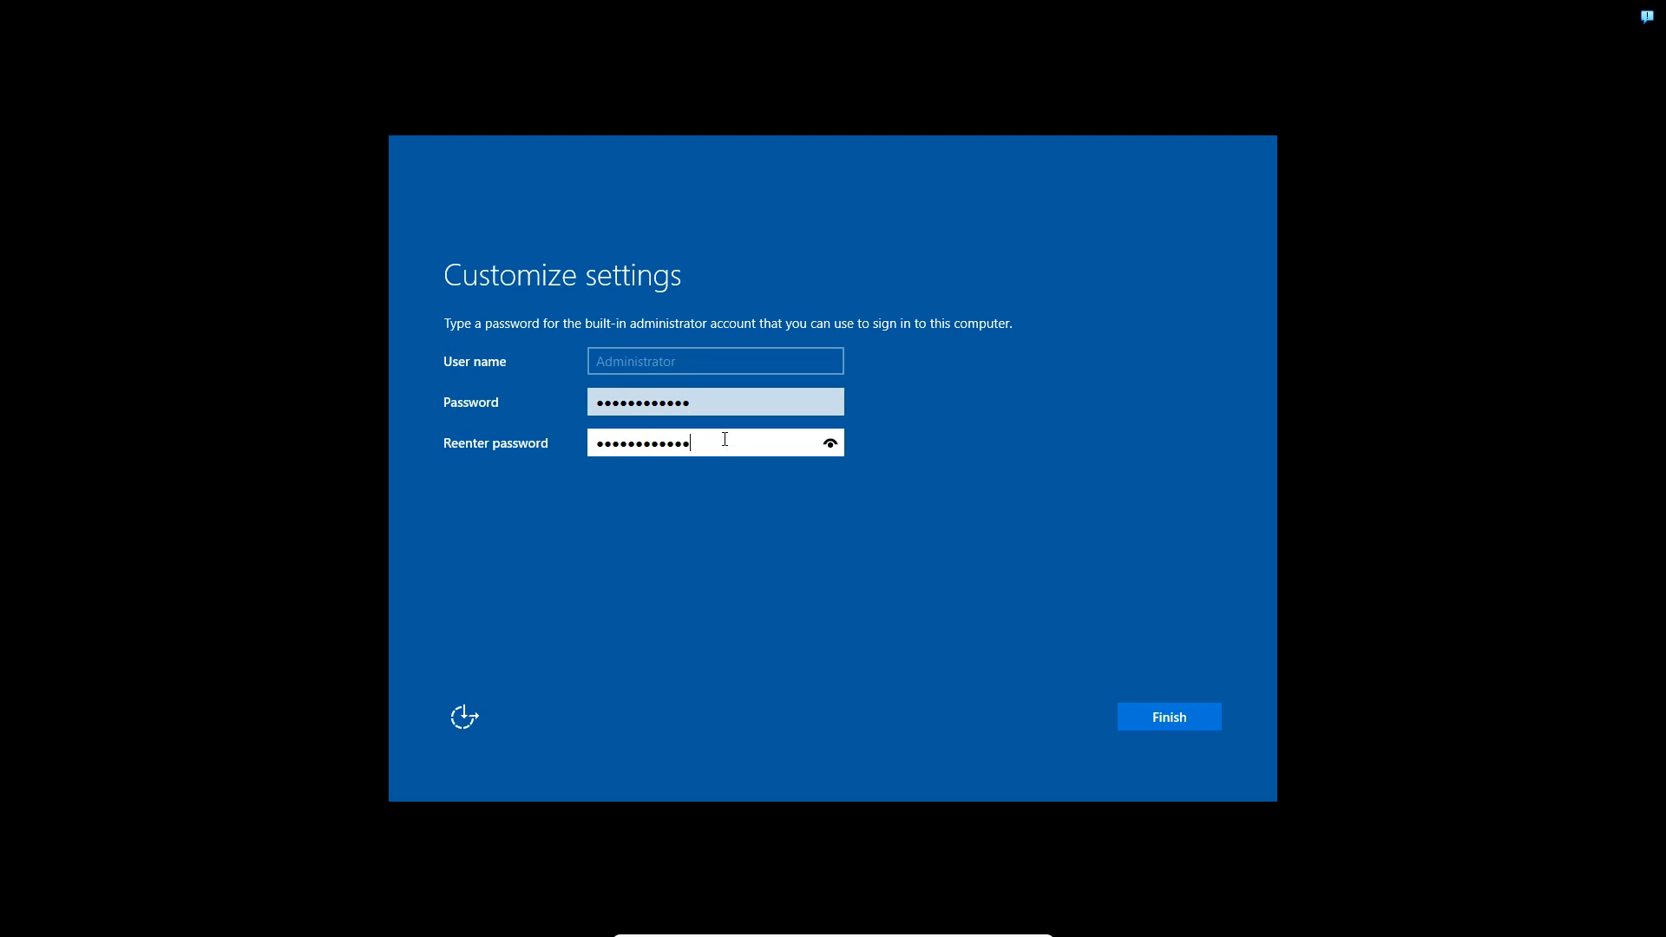
pyautogui.click(1151, 716)
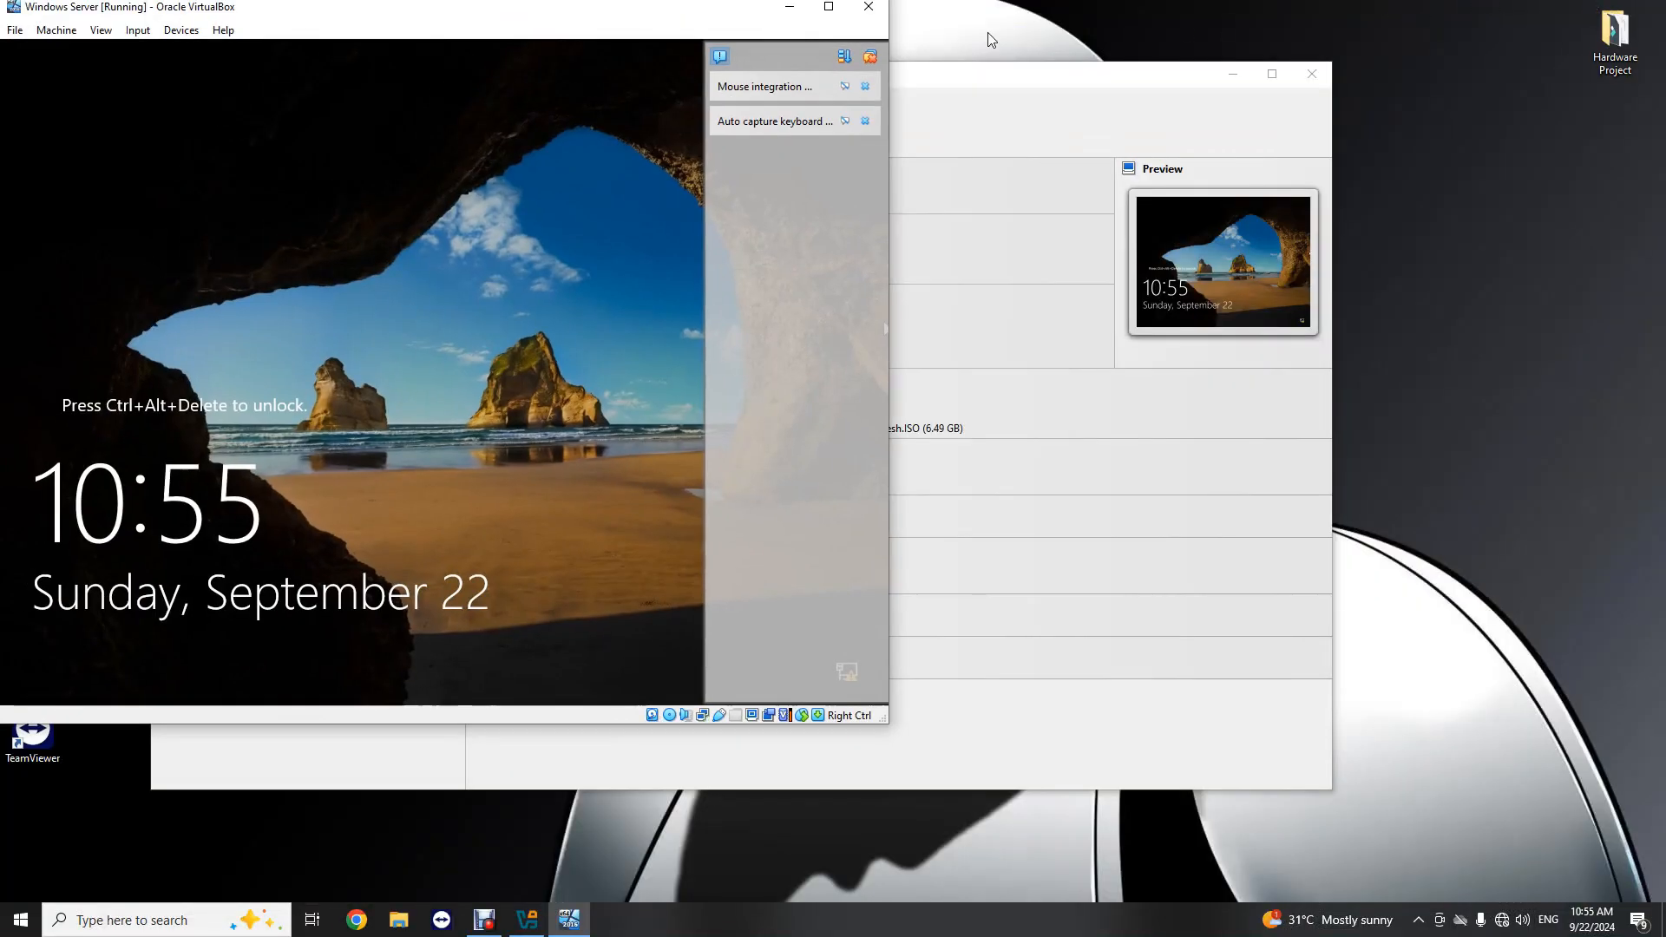
# Step: Maximize the virtual machine's window and send it the Ctrl-Alt-Del sequence to unlock the lock screen
pyautogui.moveTo(510, 17); pyautogui.dragTo(874, 38)
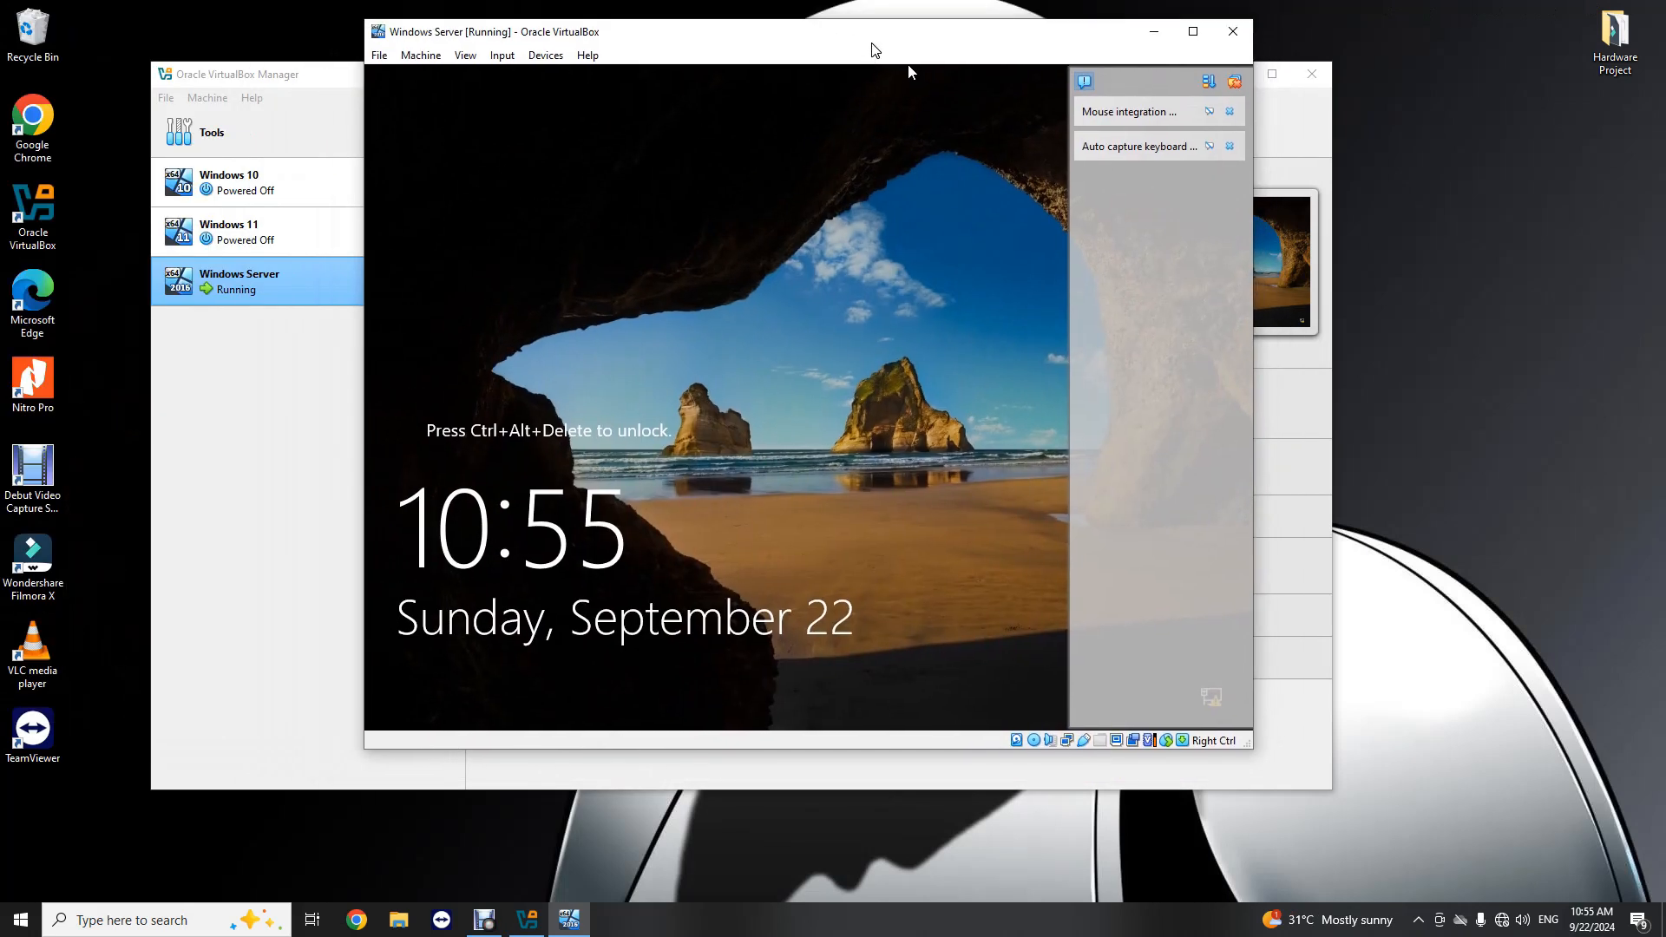
pyautogui.click(1189, 33)
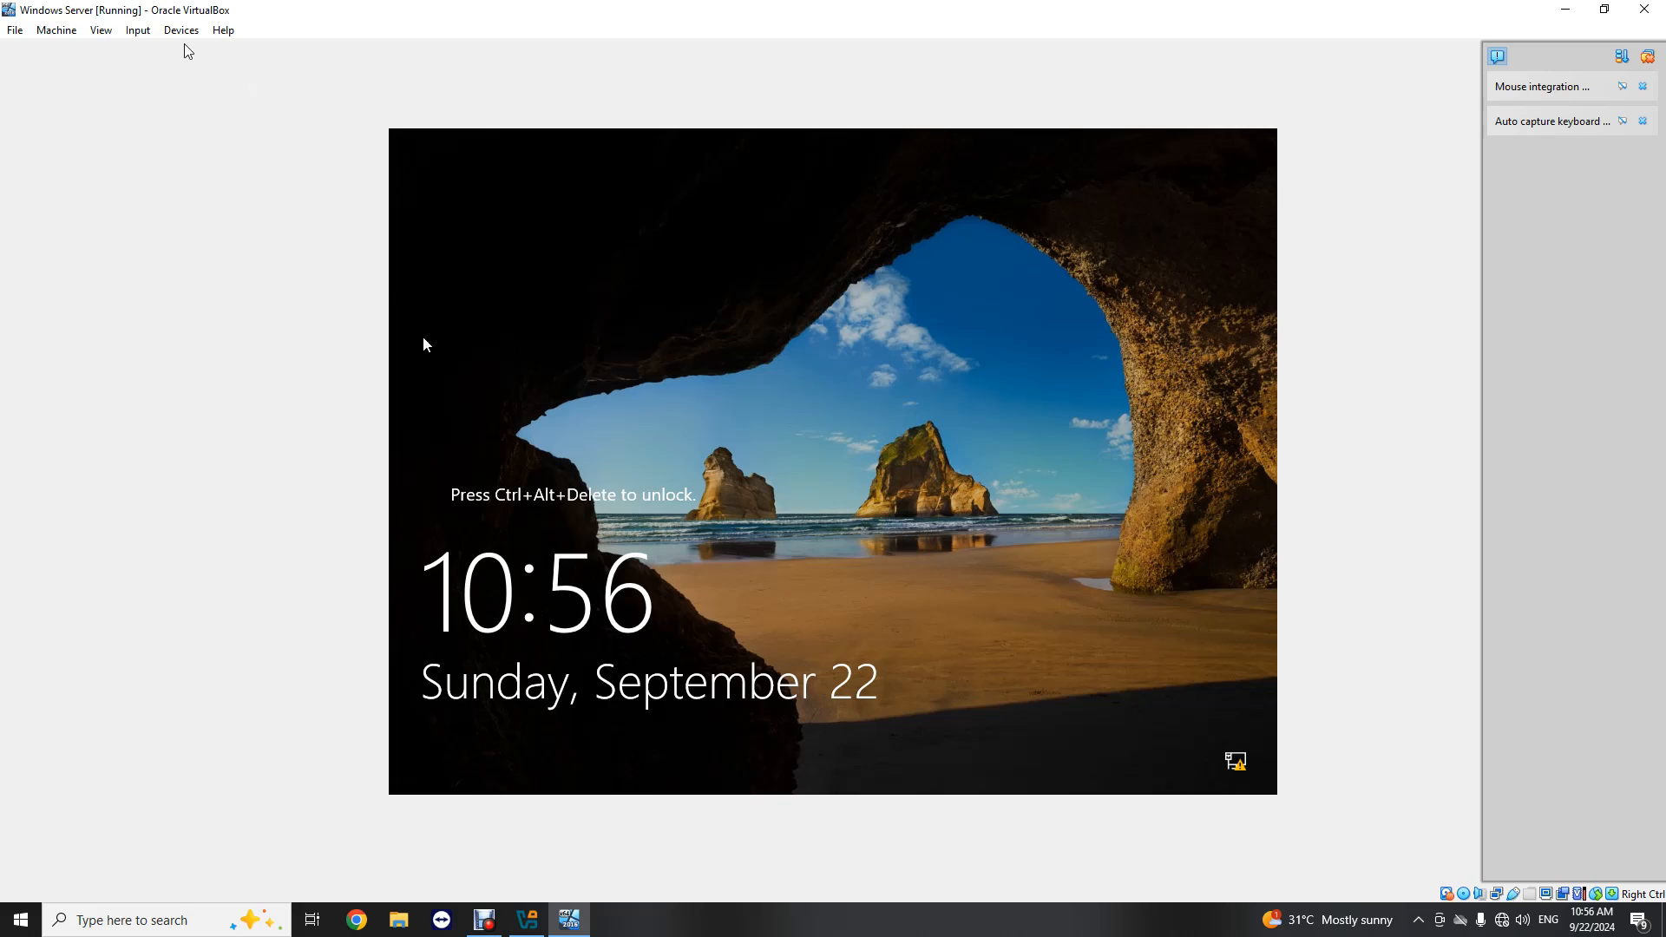
pyautogui.click(137, 30)
pyautogui.moveTo(155, 54)
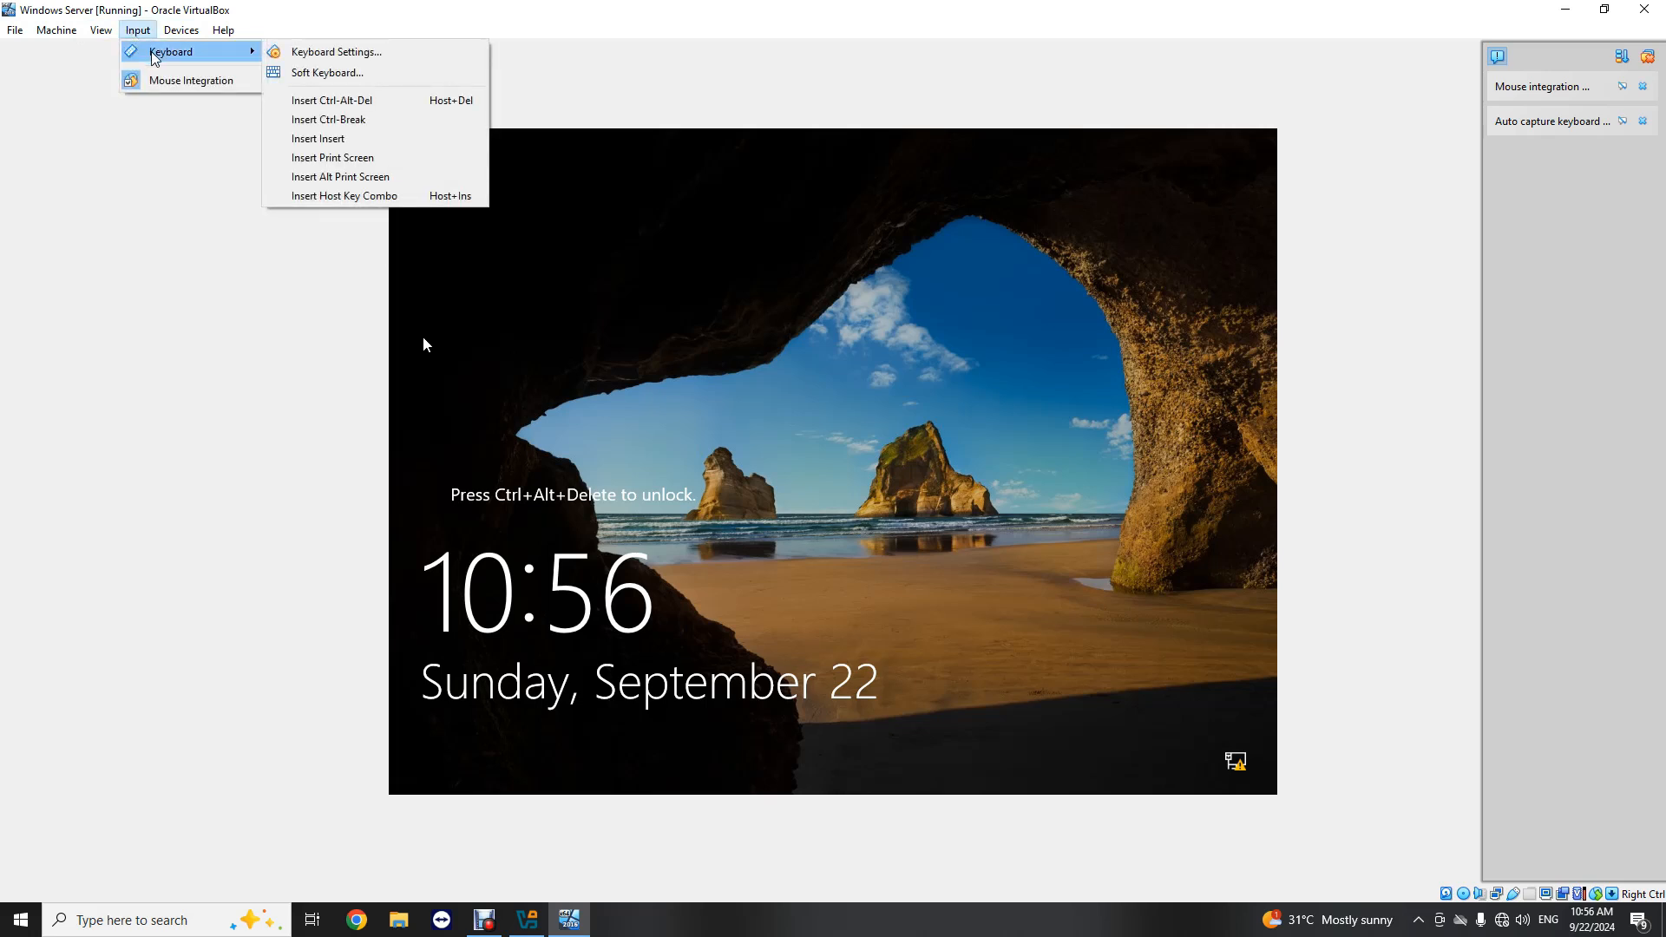
pyautogui.click(329, 101)
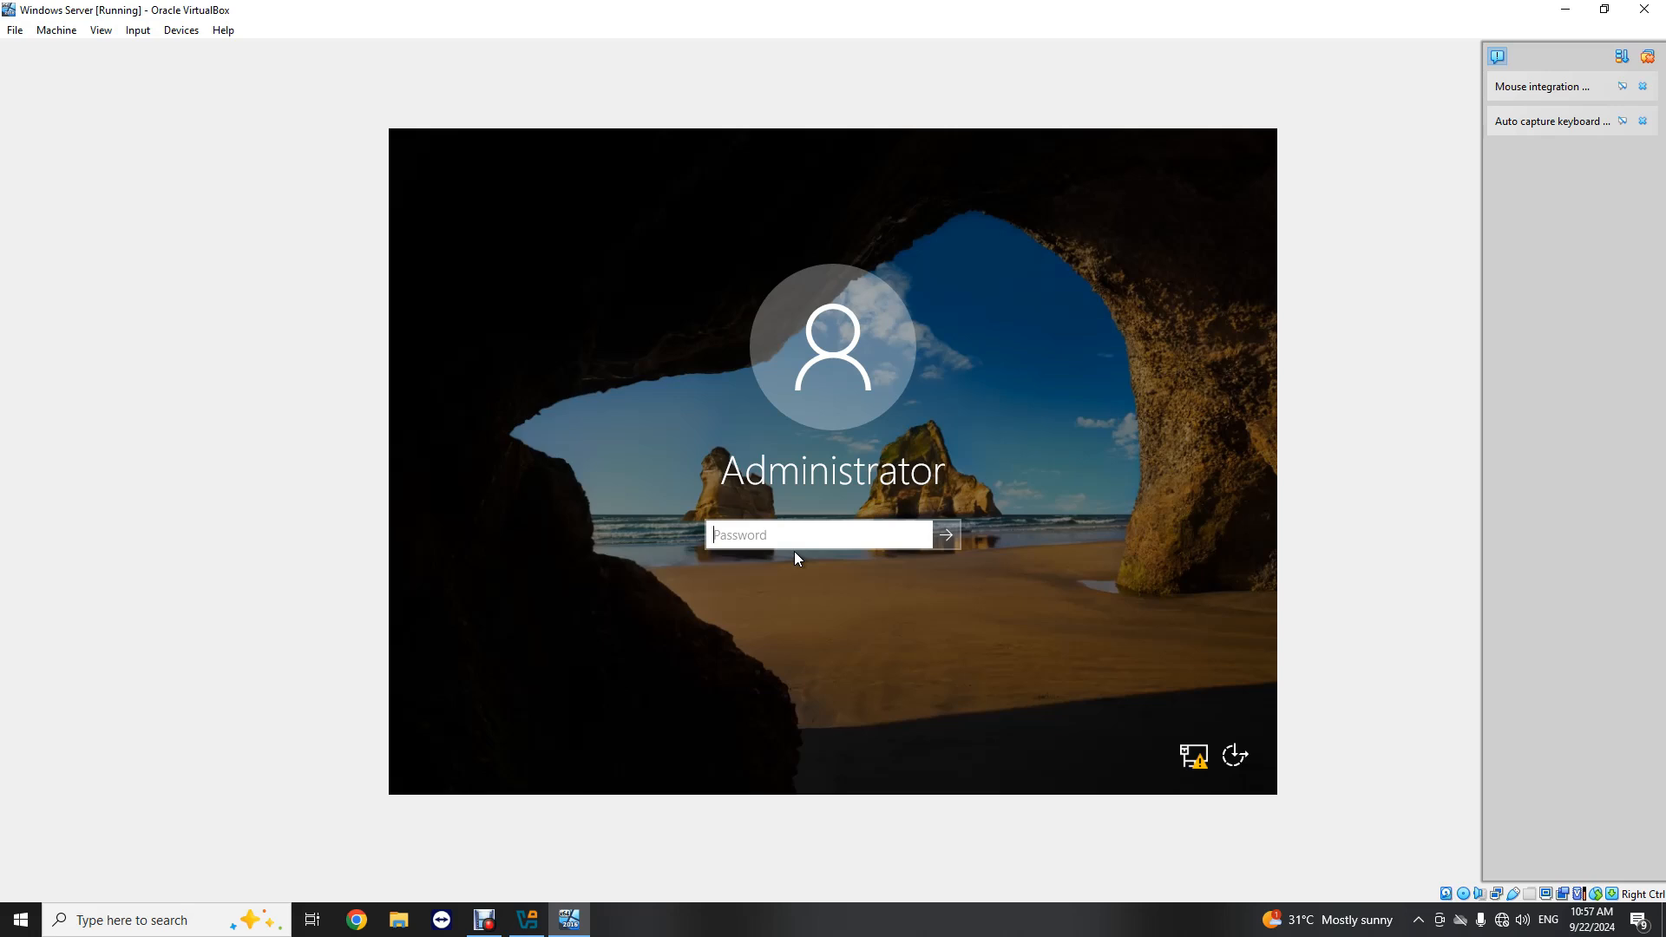
# Step: Enter the Administrator account password and sign in to Windows Server
pyautogui.write('***********')
pyautogui.press('Return')
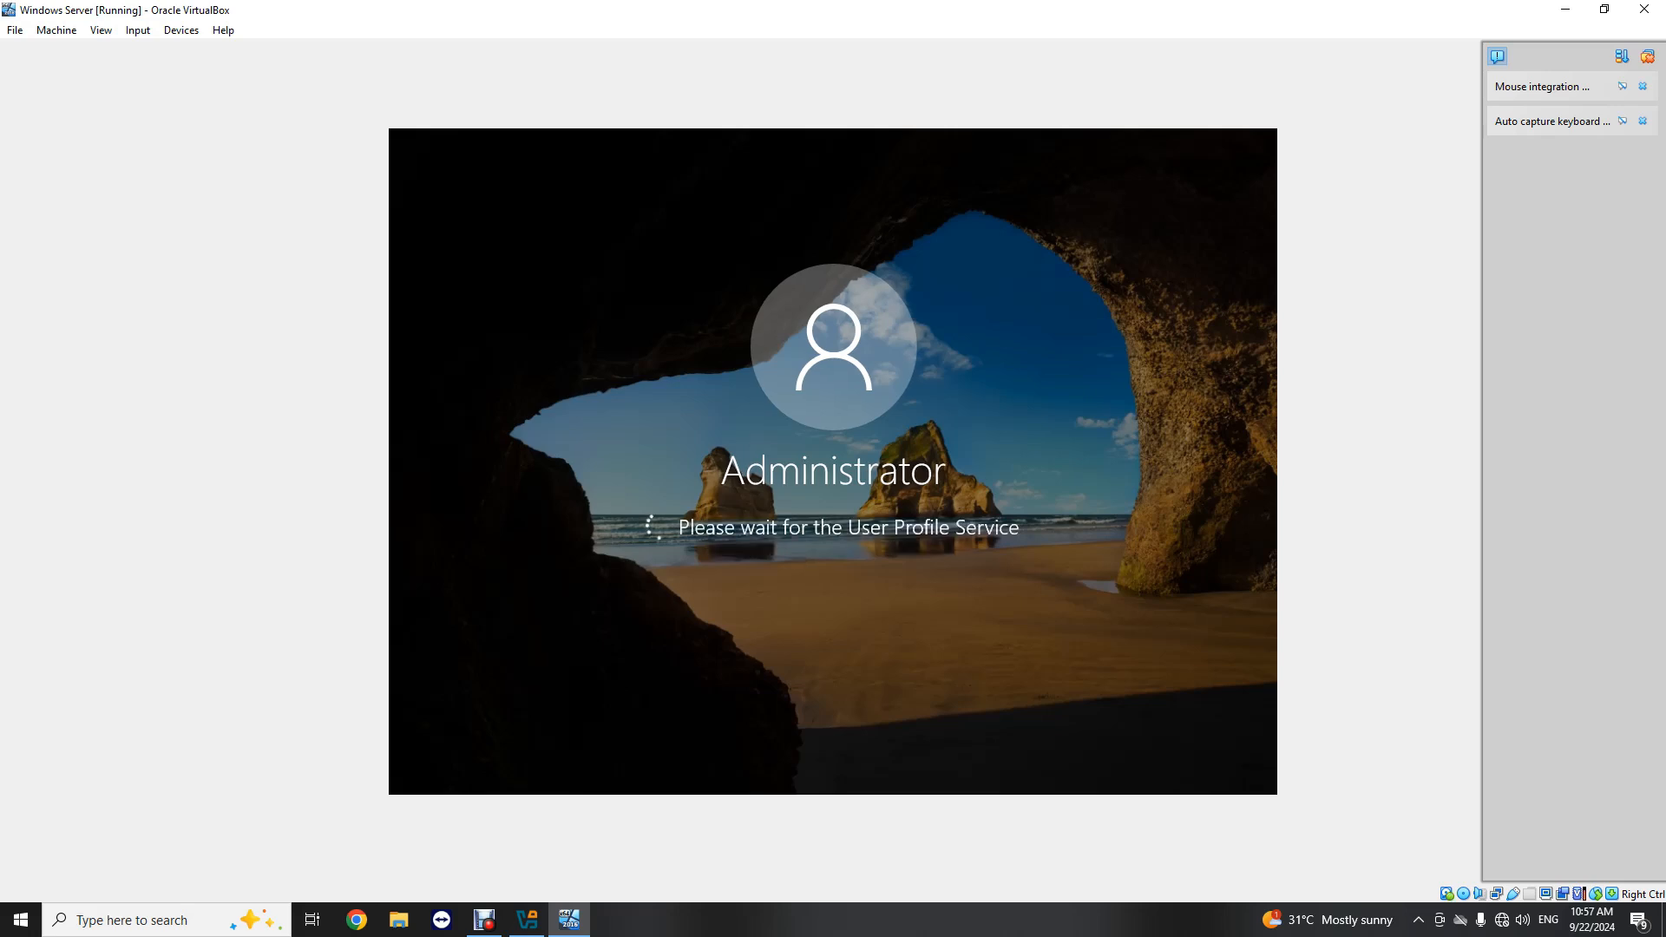